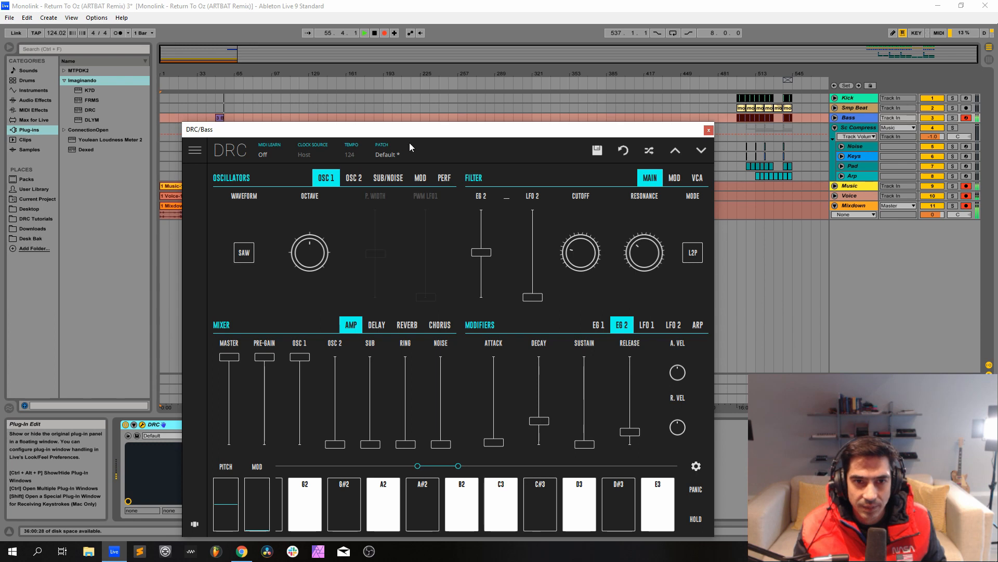
Load the factory Default patch in the Bass track's DRC synth and raise the mixer's pre-gain to maximum.
{"action": "left_click", "coordinate": [410, 152]}
{"action": "left_click", "coordinate": [385, 201]}
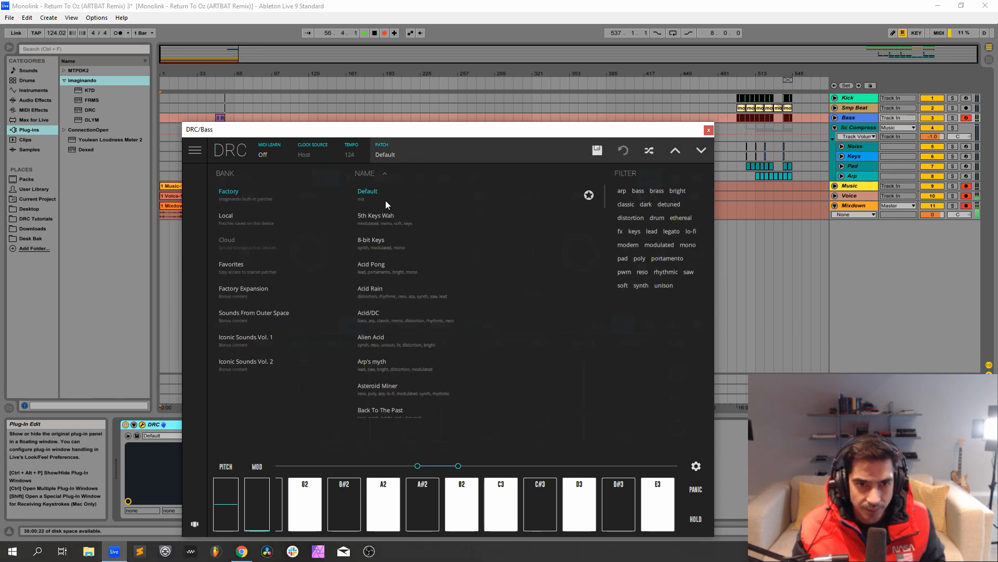
{"action": "left_click", "coordinate": [529, 153]}
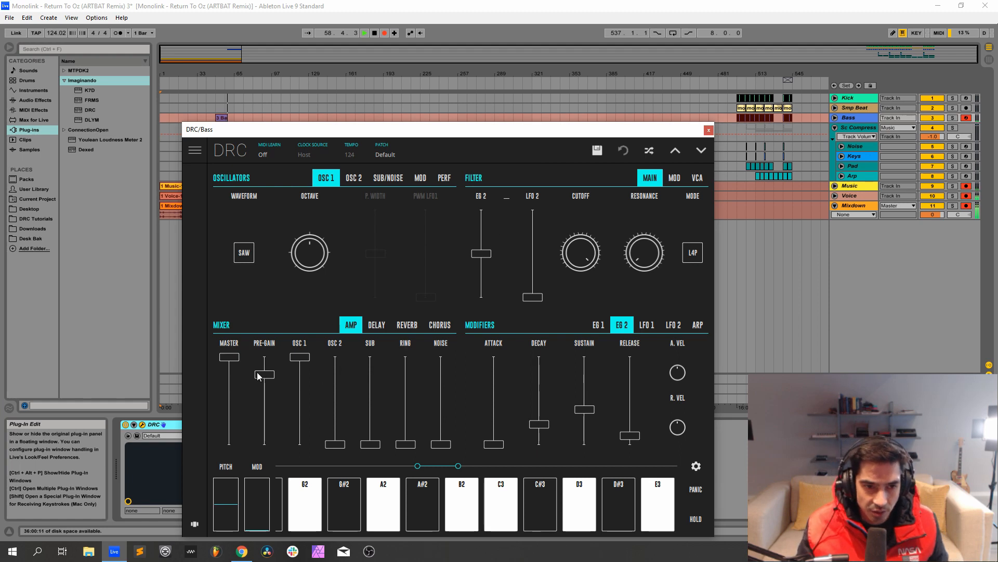
{"action": "left_click_drag", "start_coordinate": [264, 375], "coordinate": [265, 356]}
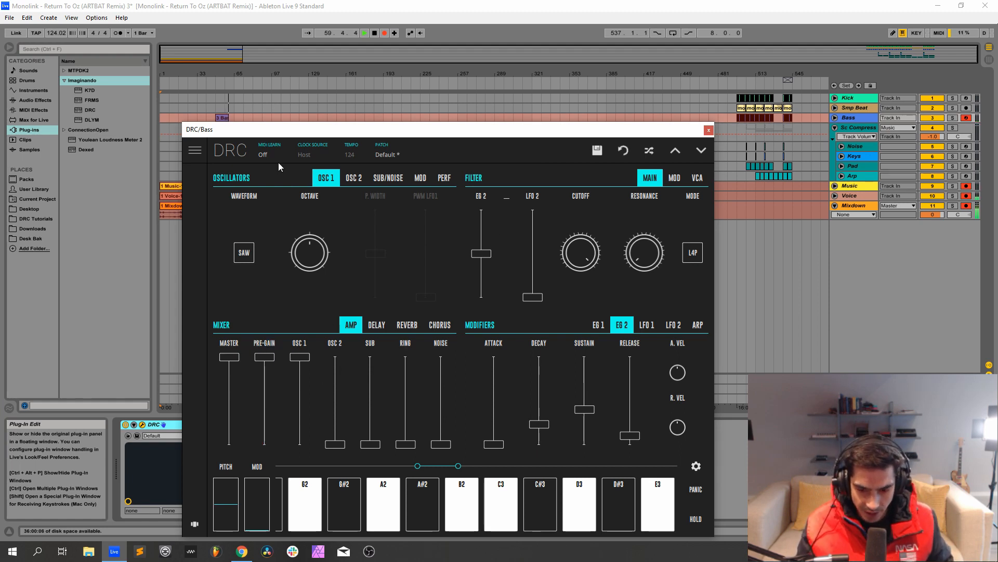
Set the DRC oscillators' performance mode to MONO.
{"action": "left_click", "coordinate": [443, 178]}
{"action": "left_click", "coordinate": [234, 254]}
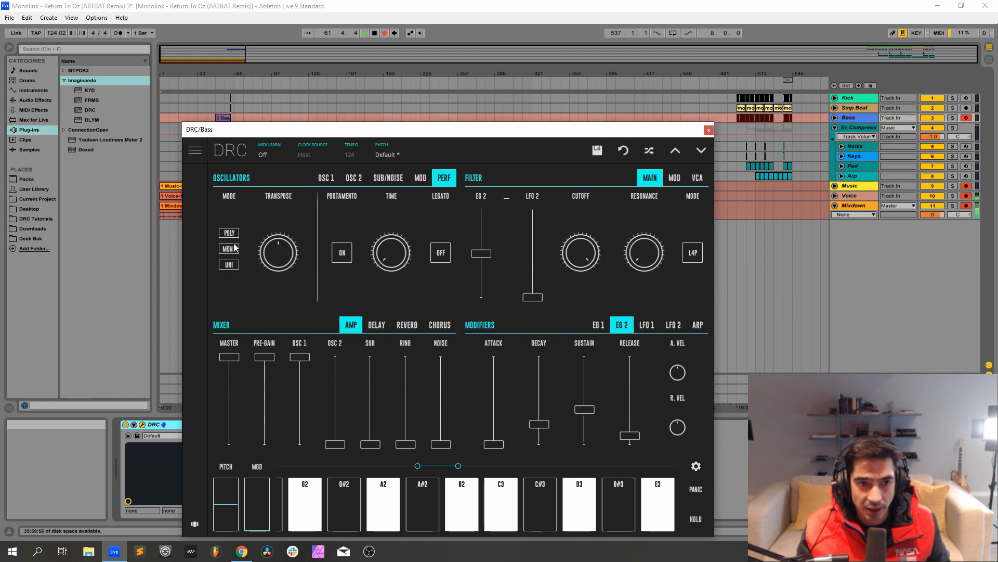
{"action": "left_click", "coordinate": [235, 249]}
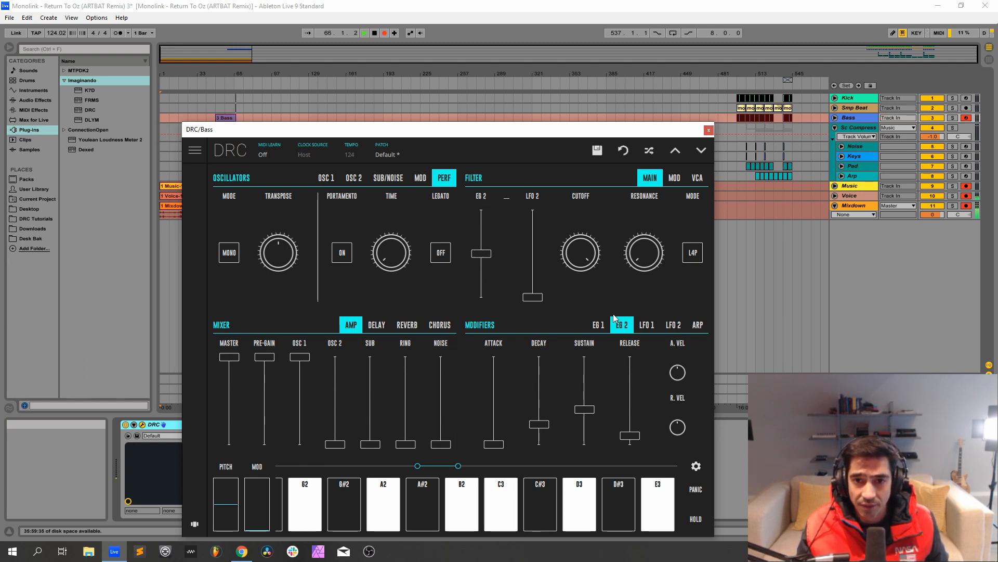
Shape the DRC main filter with slightly more EG 2 modulation, a much lower cutoff, some resonance and L2P mode.
{"action": "left_click", "coordinate": [599, 325]}
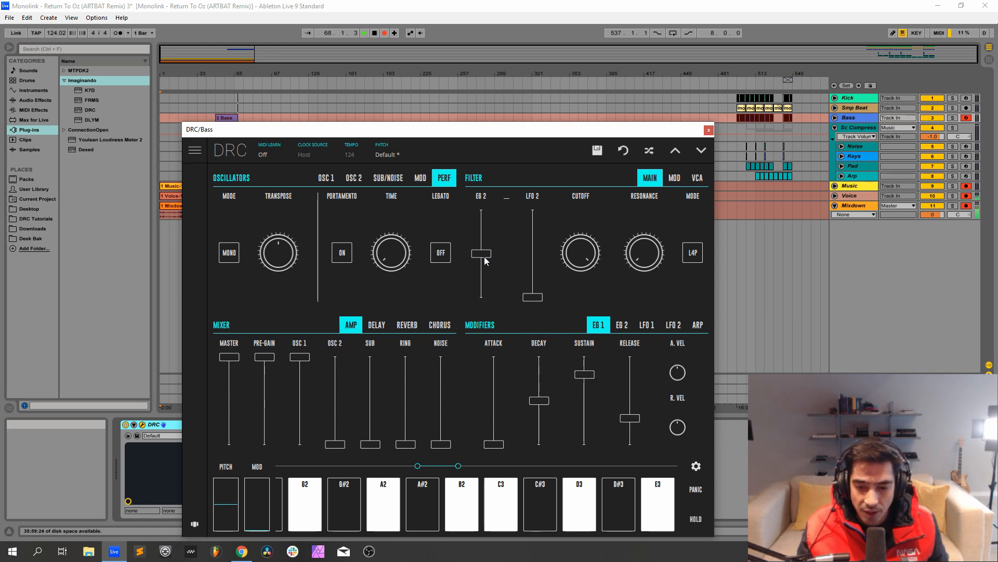
{"action": "left_click_drag", "start_coordinate": [484, 257], "coordinate": [497, 251]}
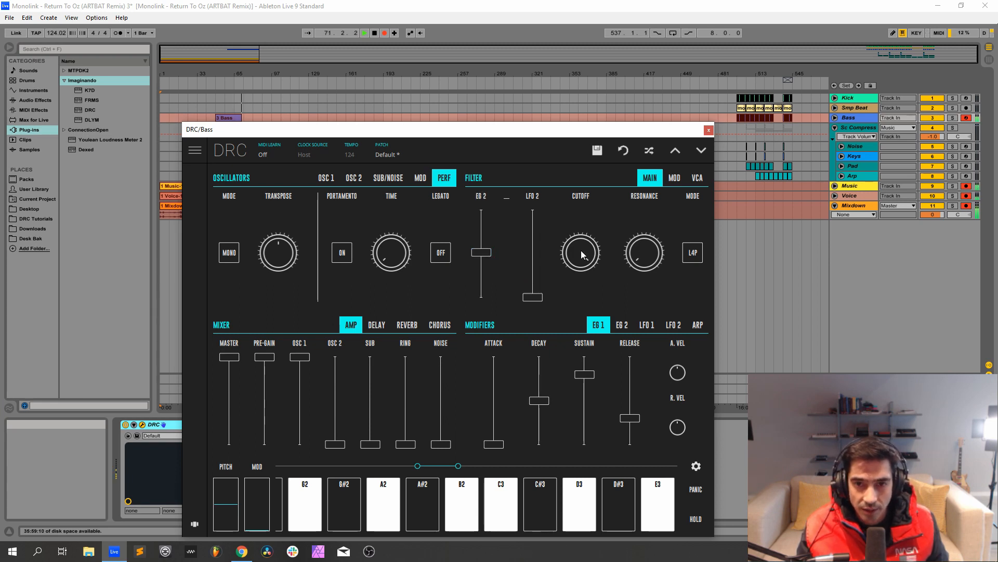
{"action": "left_click_drag", "start_coordinate": [579, 251], "coordinate": [572, 458]}
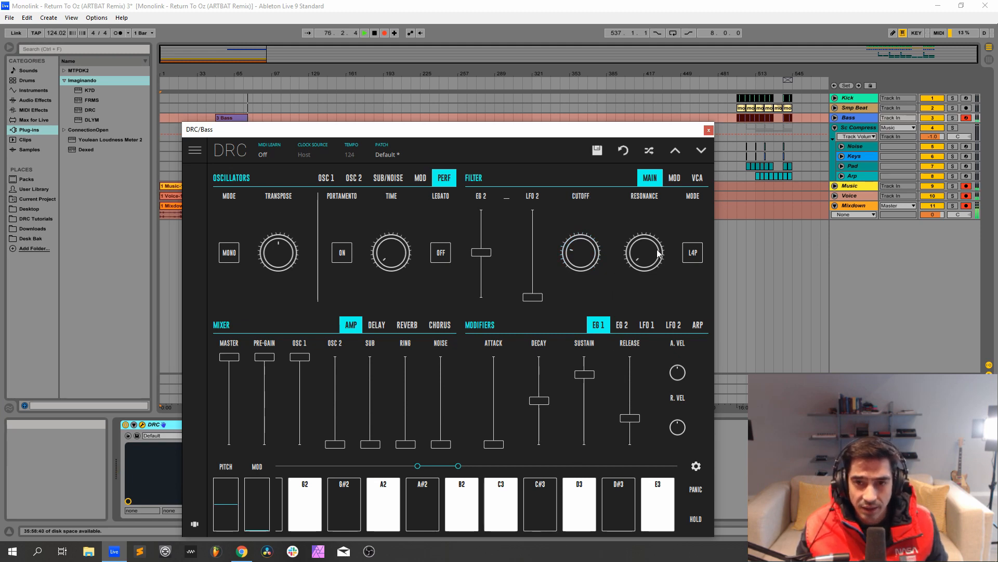
{"action": "left_click_drag", "start_coordinate": [659, 253], "coordinate": [639, 172]}
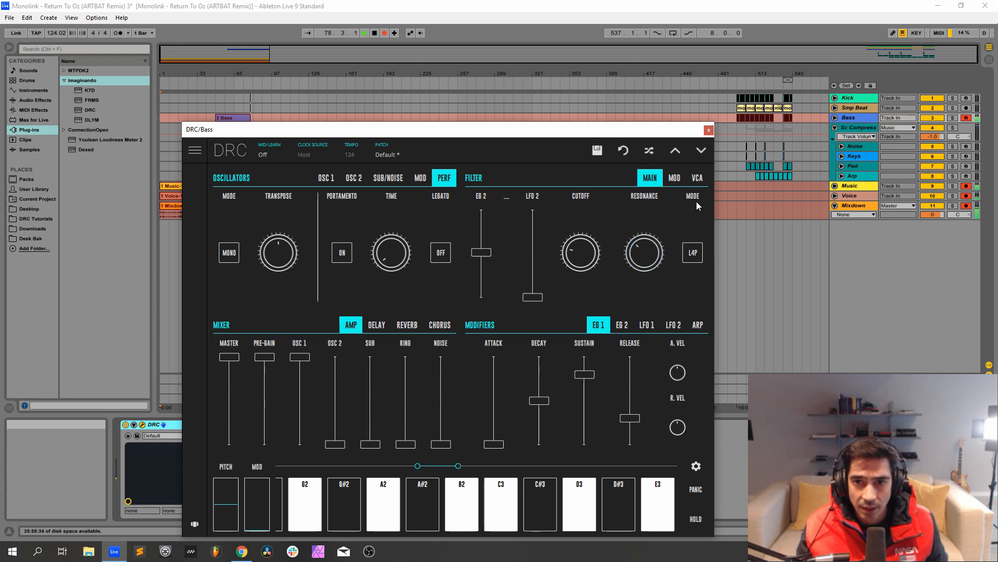
{"action": "left_click", "coordinate": [695, 257]}
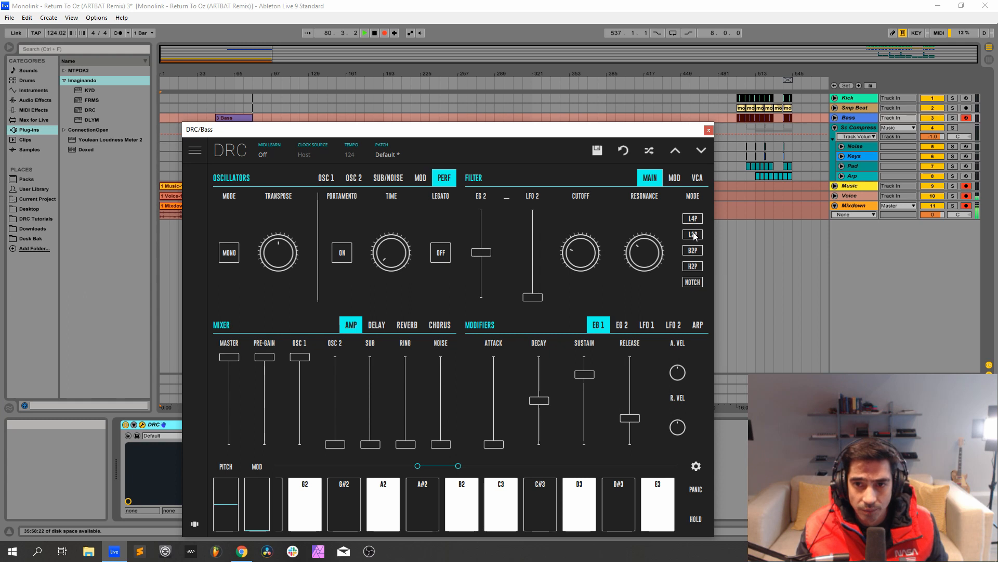
{"action": "left_click", "coordinate": [695, 236]}
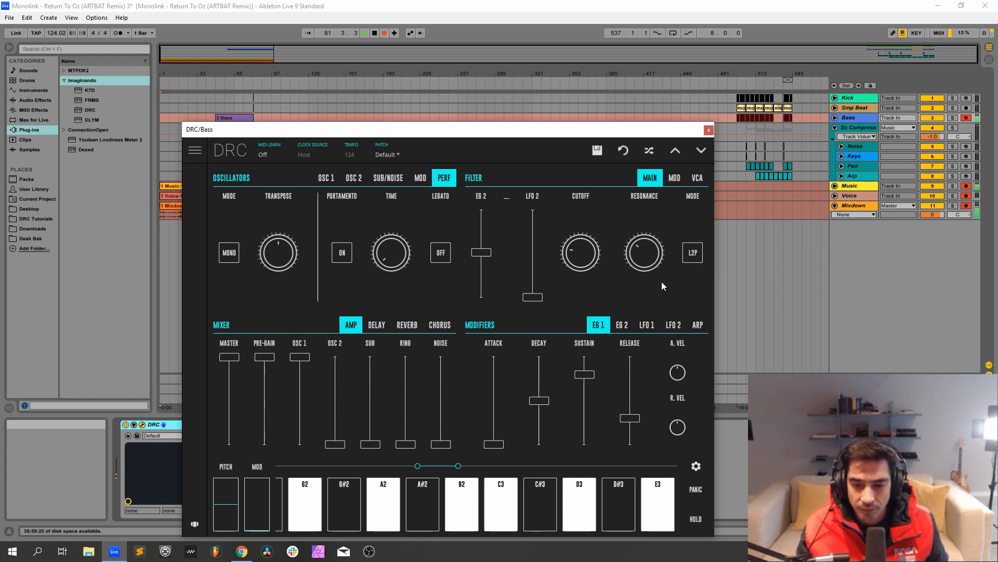
Raise the filter's keyboard modulation to maximum and its velocity modulation to a little over halfway between centre and maximum.
{"action": "left_click", "coordinate": [676, 180]}
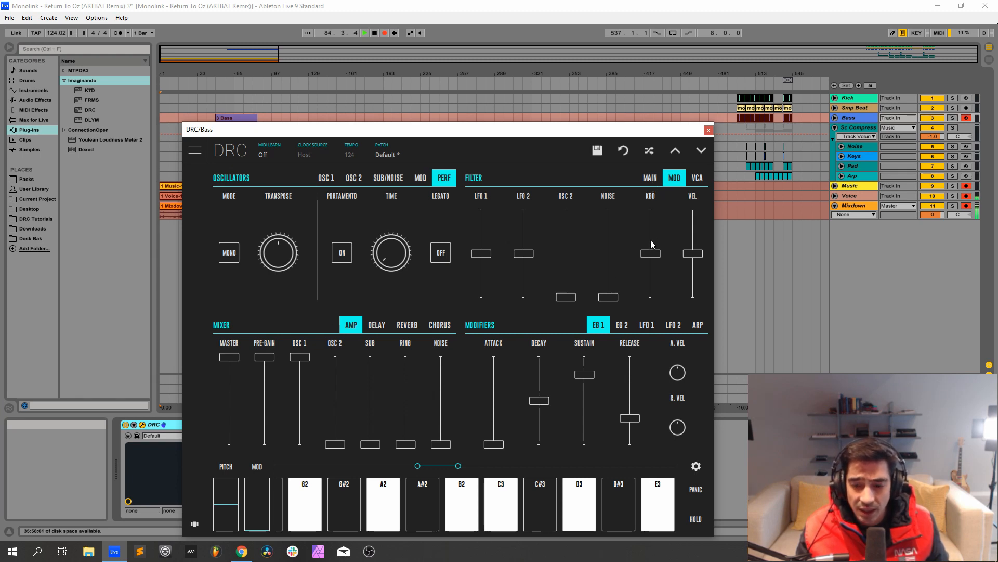
{"action": "left_click_drag", "start_coordinate": [655, 258], "coordinate": [649, 183]}
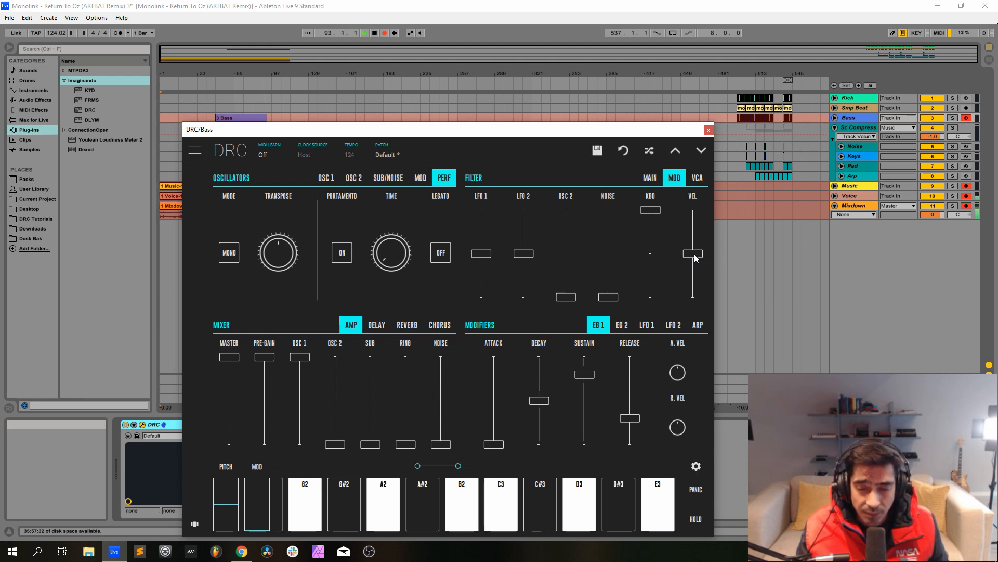
{"action": "left_click_drag", "start_coordinate": [694, 259], "coordinate": [711, 227]}
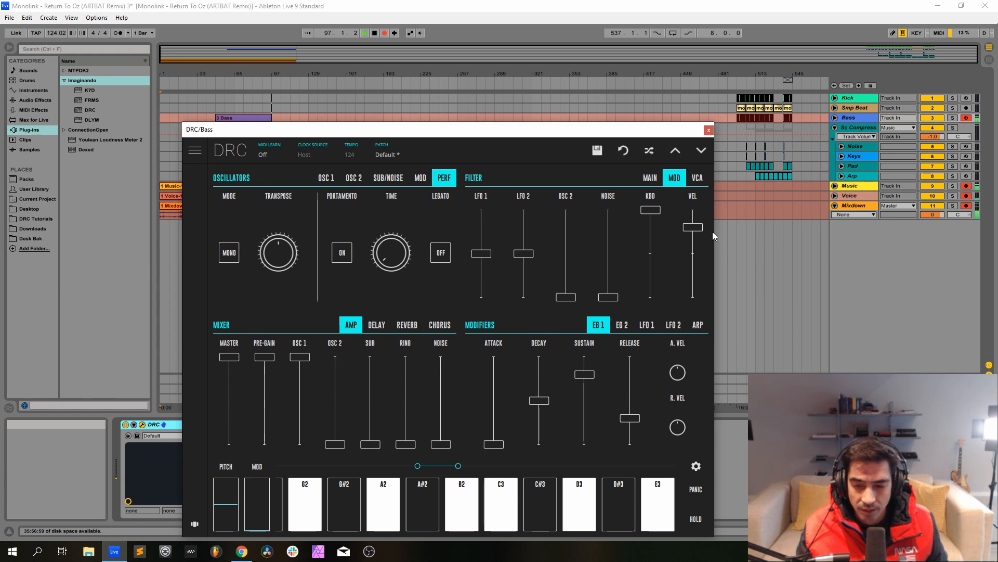
Raise the VCA velocity amount to maximum and return to the main filter settings.
{"action": "left_click", "coordinate": [698, 179]}
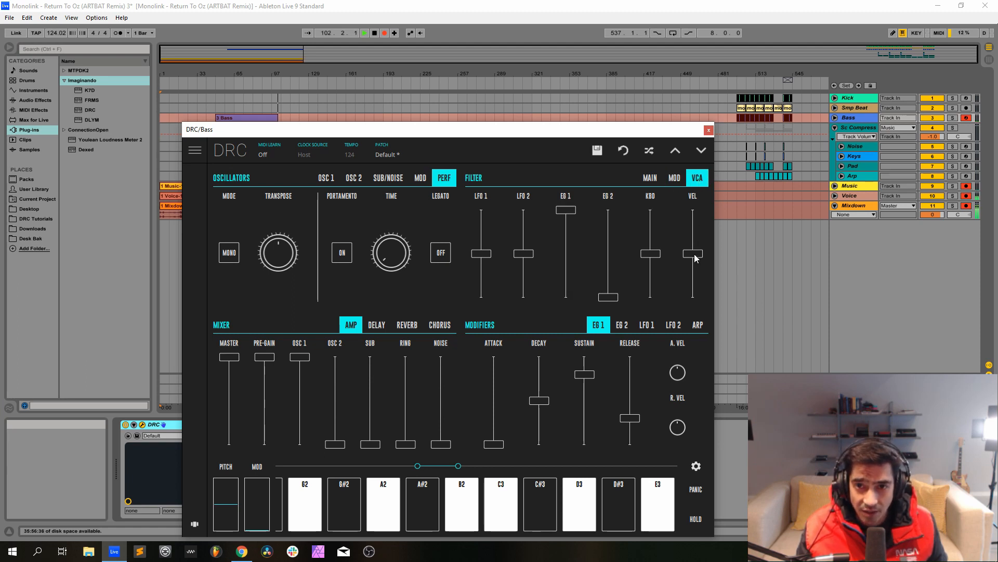
{"action": "left_click_drag", "start_coordinate": [695, 256], "coordinate": [709, 176]}
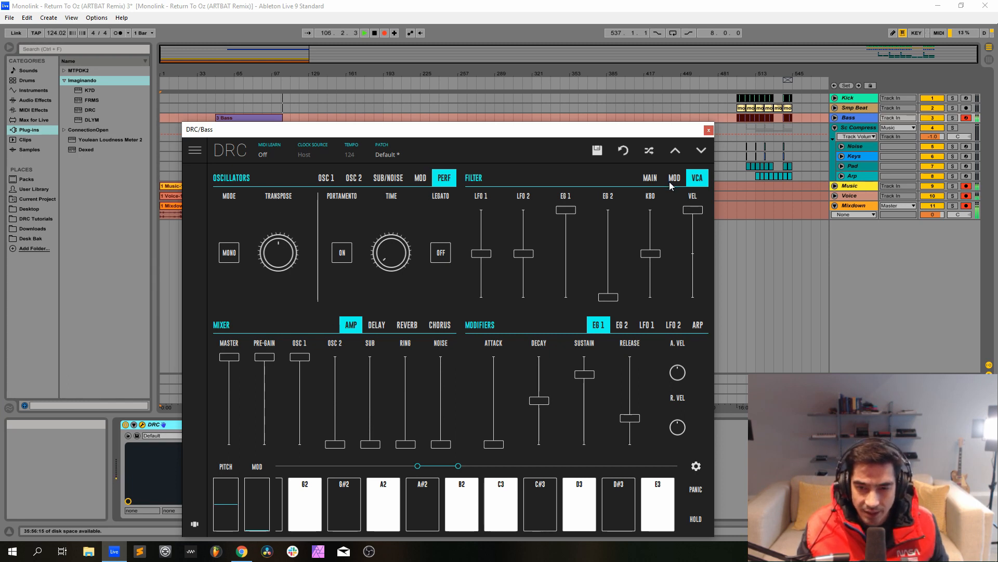
{"action": "left_click", "coordinate": [650, 178]}
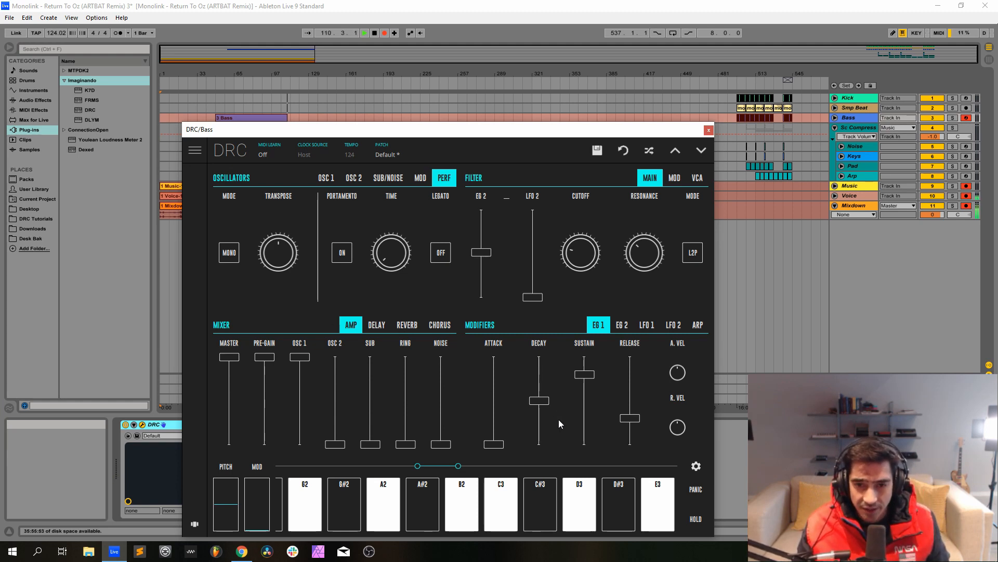
Set the EG 1 envelope to a decay of about 0.387, zero sustain and a shorter release.
{"action": "left_click_drag", "start_coordinate": [538, 406], "coordinate": [546, 417]}
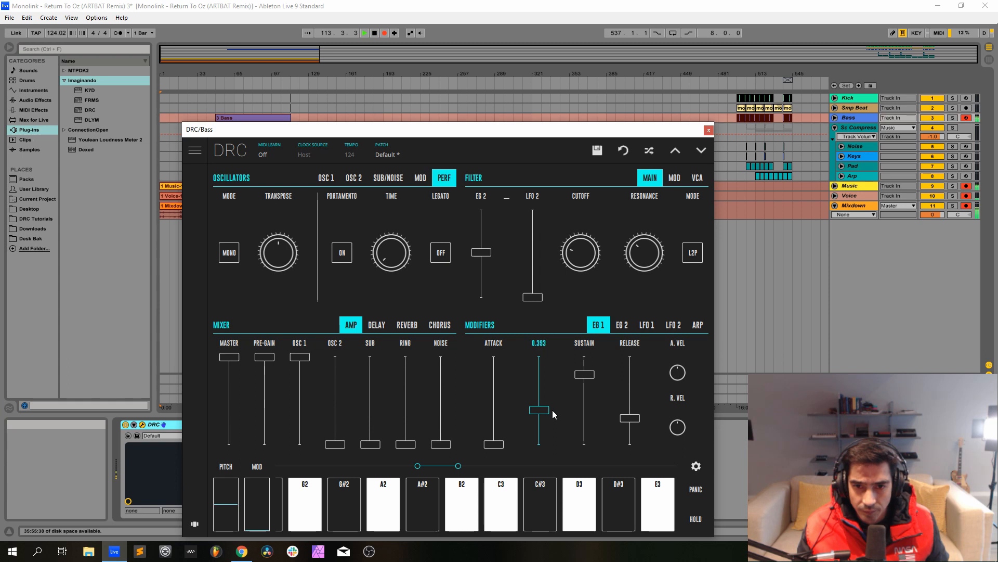
{"action": "left_click_drag", "start_coordinate": [553, 411], "coordinate": [550, 410]}
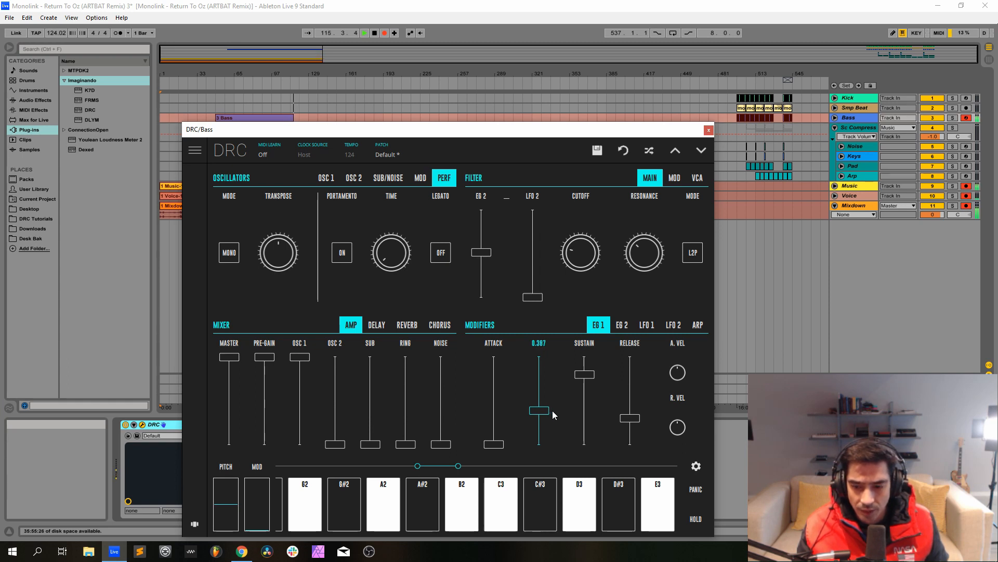
{"action": "left_click_drag", "start_coordinate": [583, 423], "coordinate": [584, 448]}
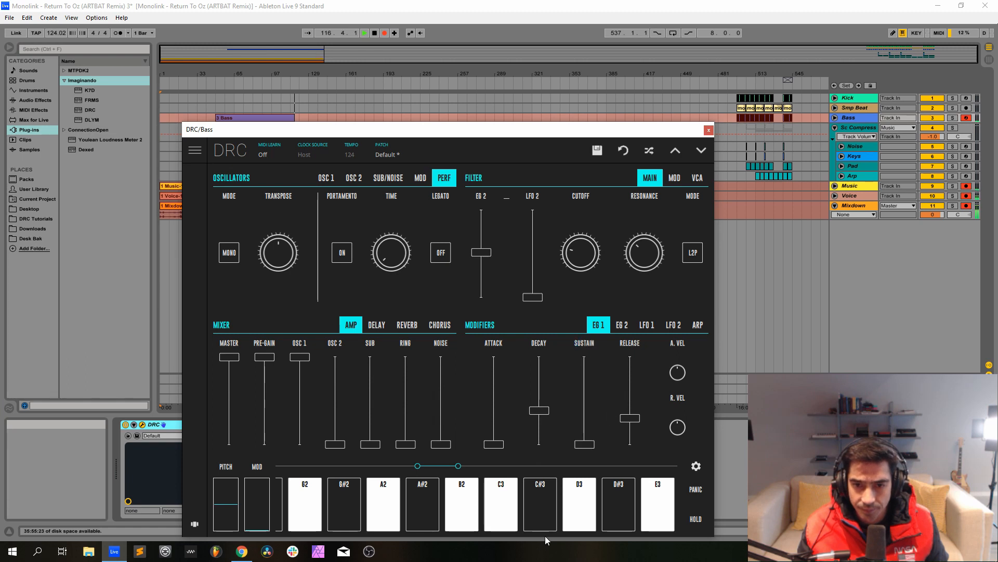
{"action": "left_click_drag", "start_coordinate": [630, 416], "coordinate": [632, 435]}
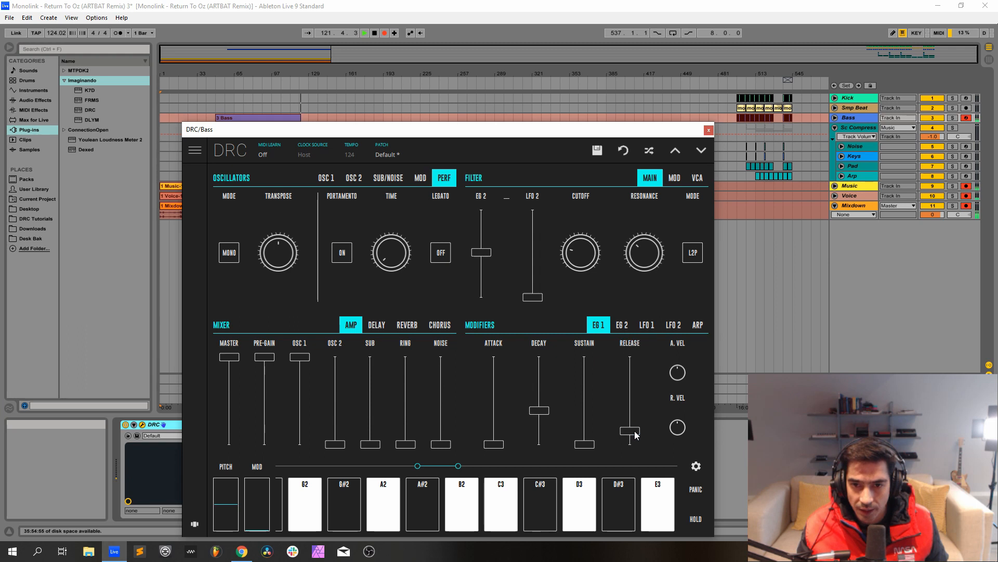
Give the EG 2 envelope slightly longer attack, decay and release with zero sustain, and close the DRC window.
{"action": "left_click", "coordinate": [622, 325]}
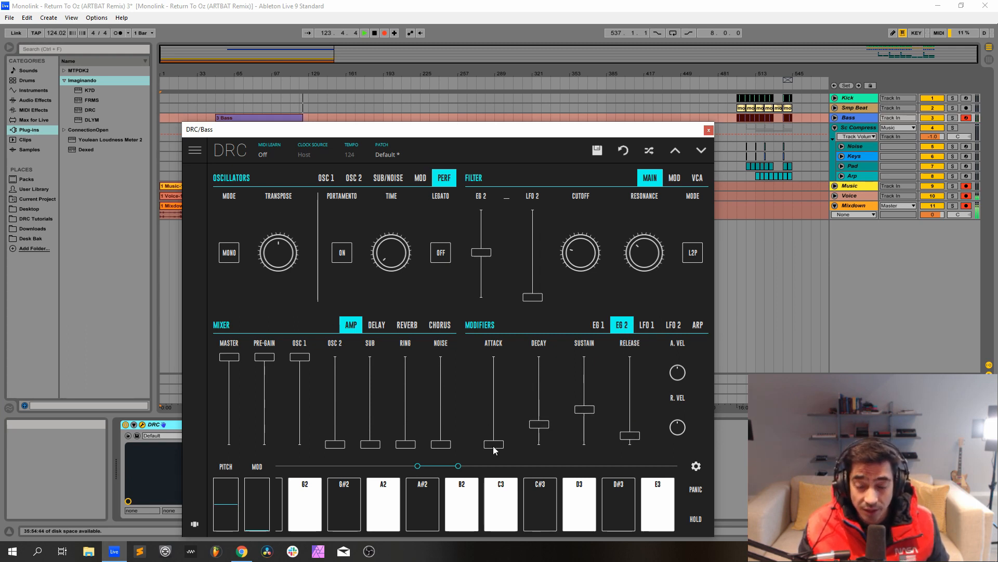
{"action": "left_click_drag", "start_coordinate": [498, 449], "coordinate": [505, 442]}
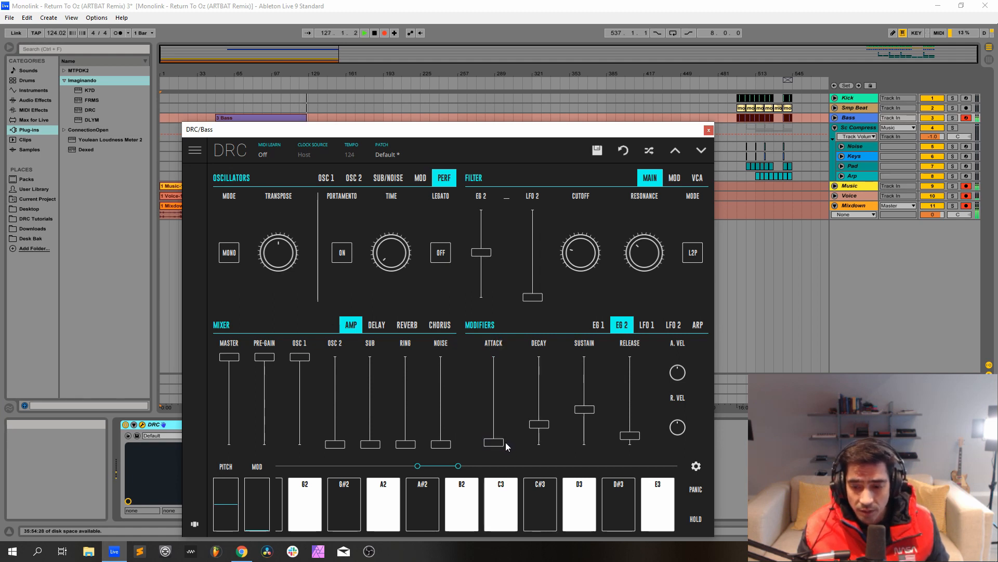
{"action": "left_click_drag", "start_coordinate": [542, 413], "coordinate": [546, 427]}
{"action": "mouse_move", "coordinate": [591, 345]}
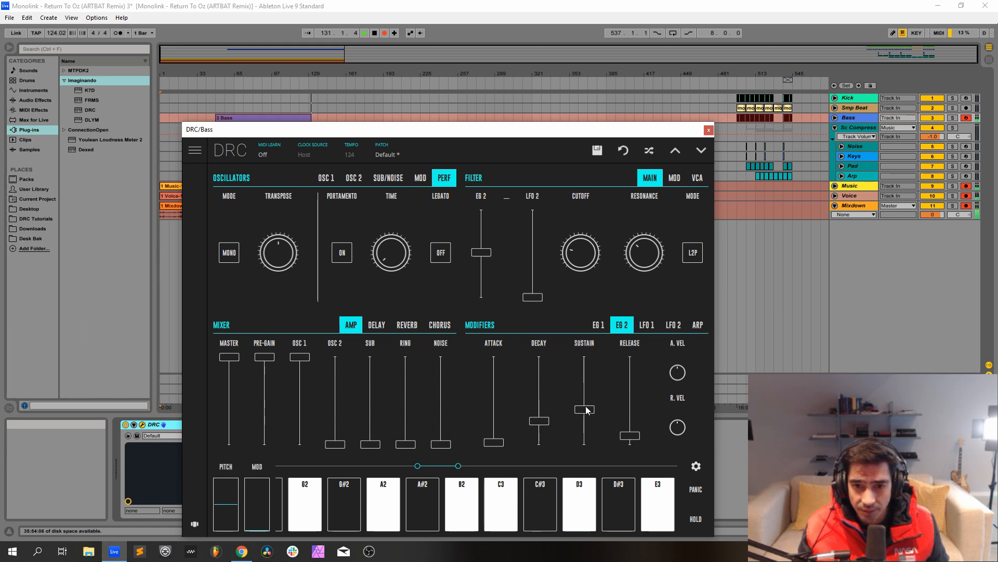
{"action": "left_click_drag", "start_coordinate": [584, 409], "coordinate": [592, 535]}
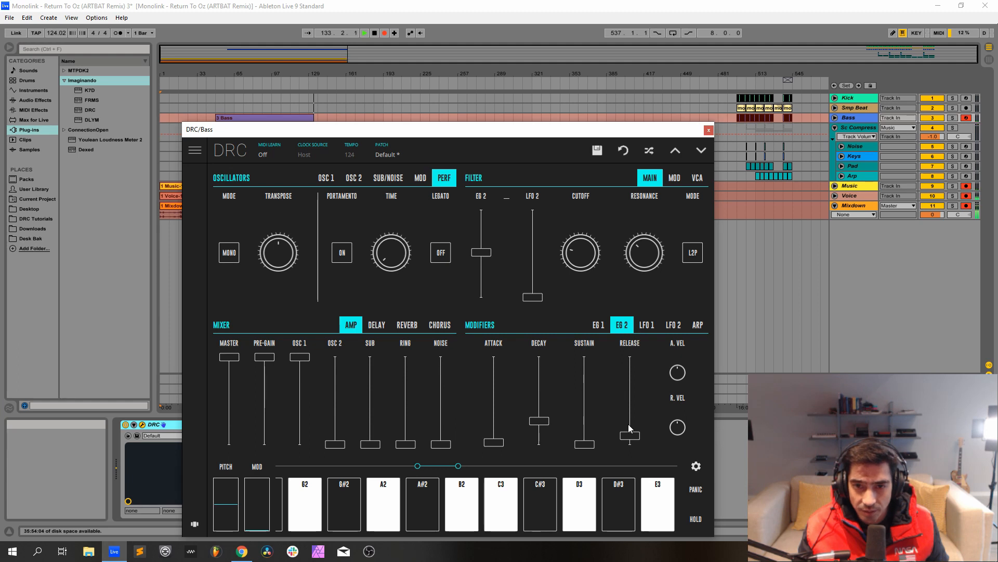
{"action": "left_click_drag", "start_coordinate": [628, 424], "coordinate": [624, 434]}
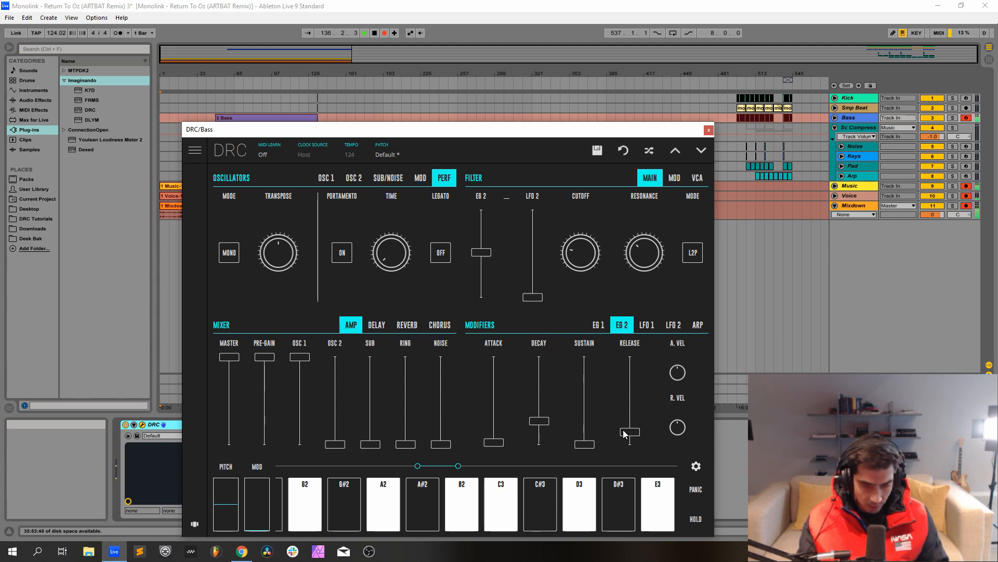
{"action": "left_click", "coordinate": [708, 131]}
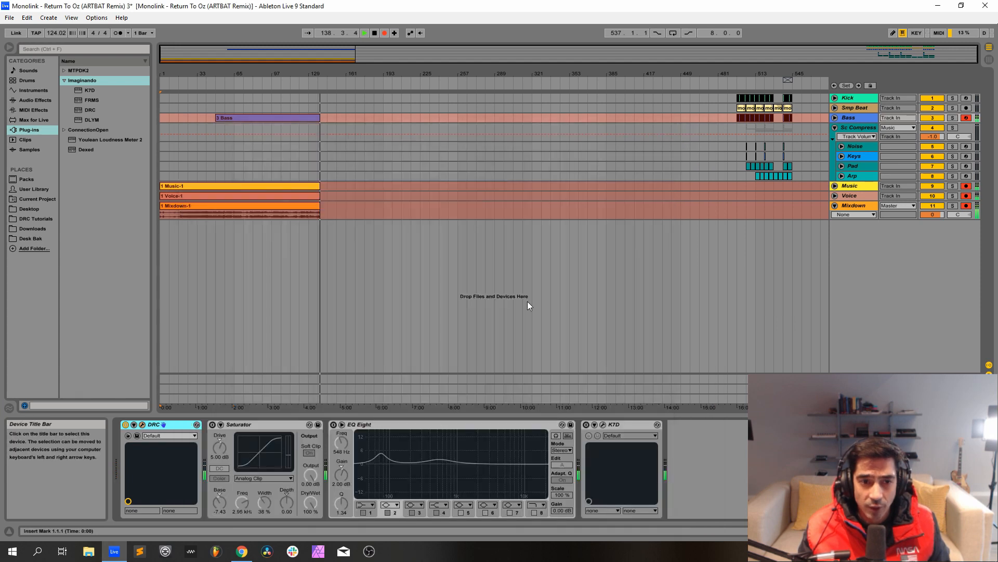
Activate the Saturator, EQ Eight and K7D effects on the Bass track, with the K7D window open.
{"action": "left_click", "coordinate": [212, 425]}
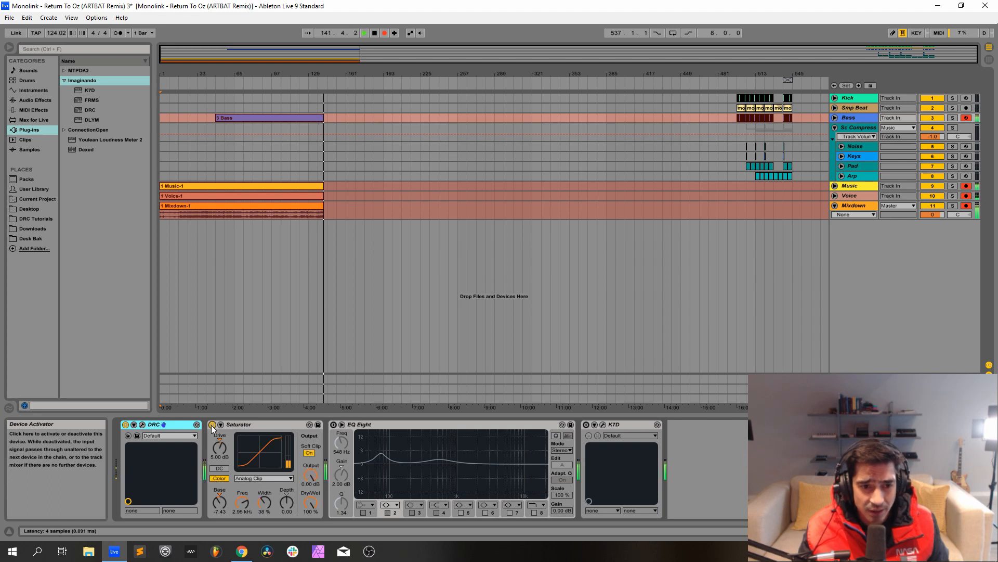
{"action": "left_click", "coordinate": [334, 425]}
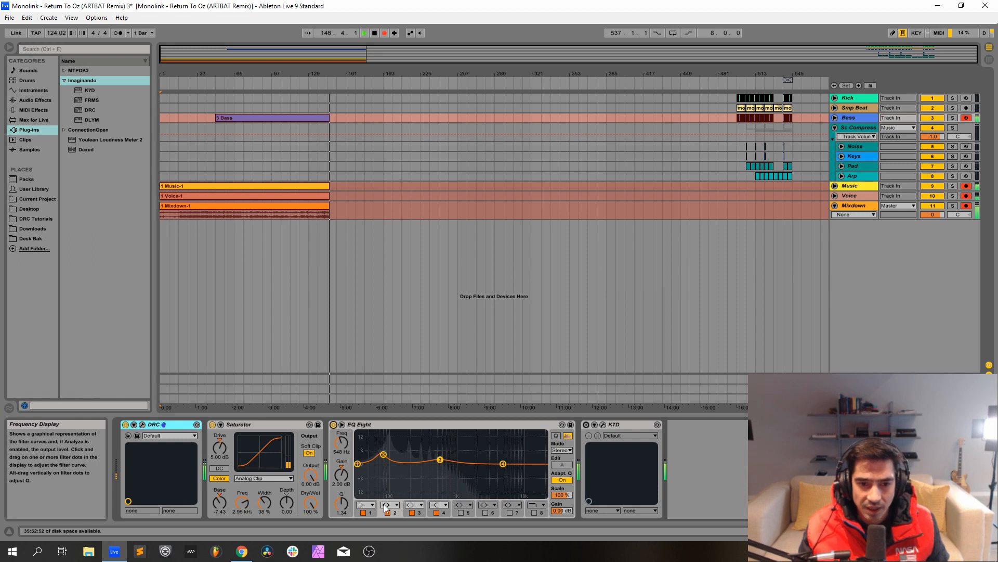
{"action": "left_click", "coordinate": [603, 424]}
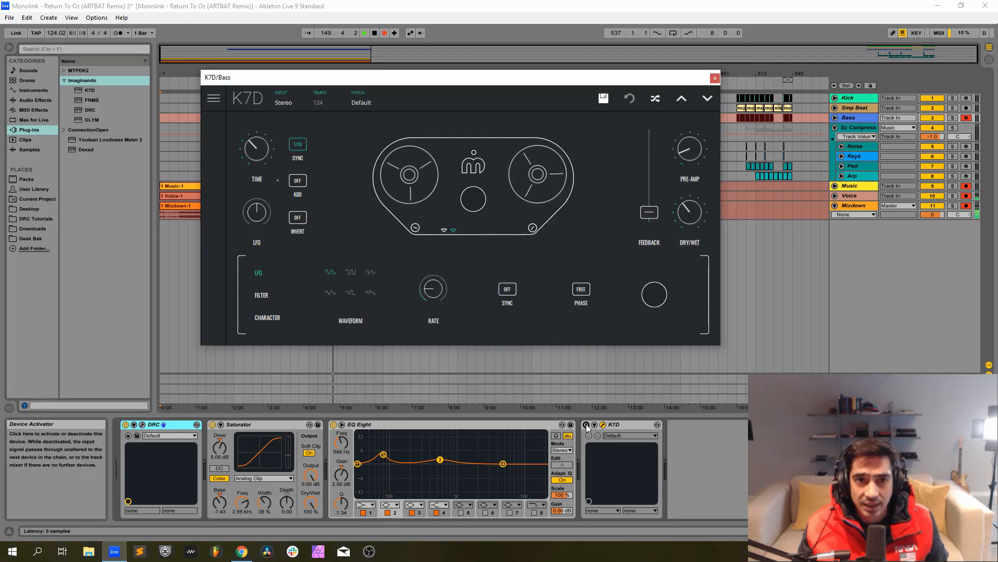
{"action": "left_click", "coordinate": [587, 425]}
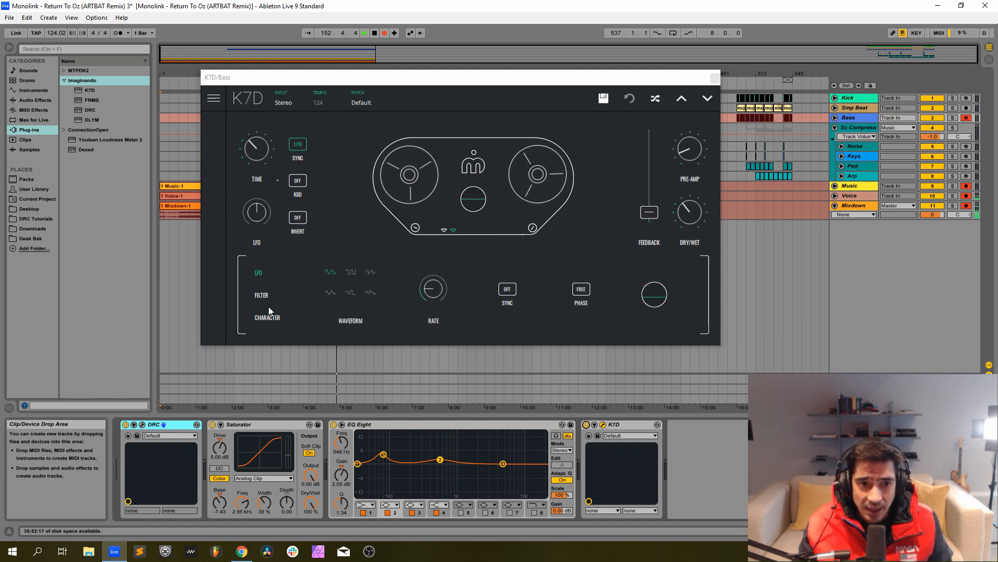
Fine-tune the stereo width in K7D's Character settings and close the plug-in window.
{"action": "left_click", "coordinate": [276, 323]}
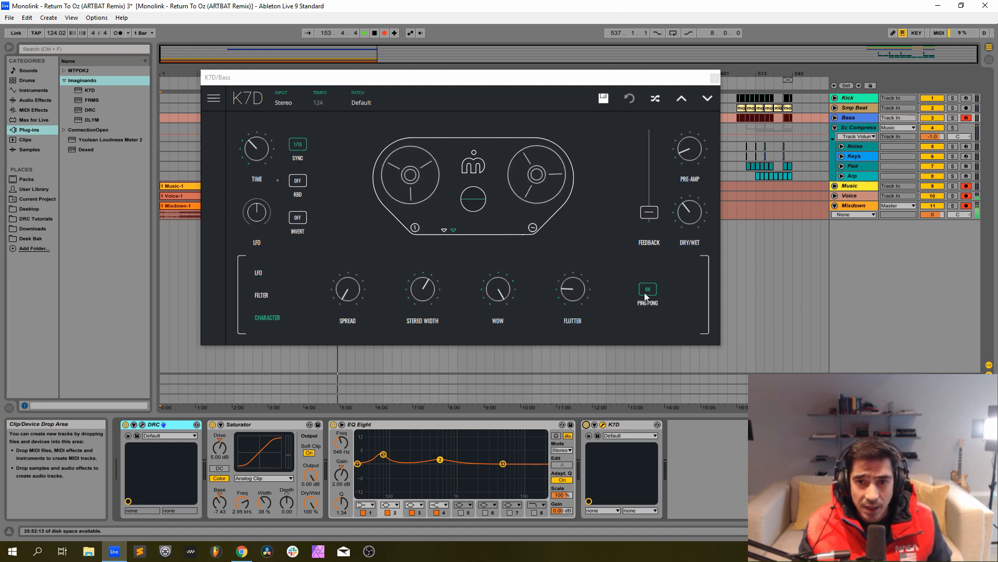
{"action": "left_click_drag", "start_coordinate": [427, 290], "coordinate": [427, 288]}
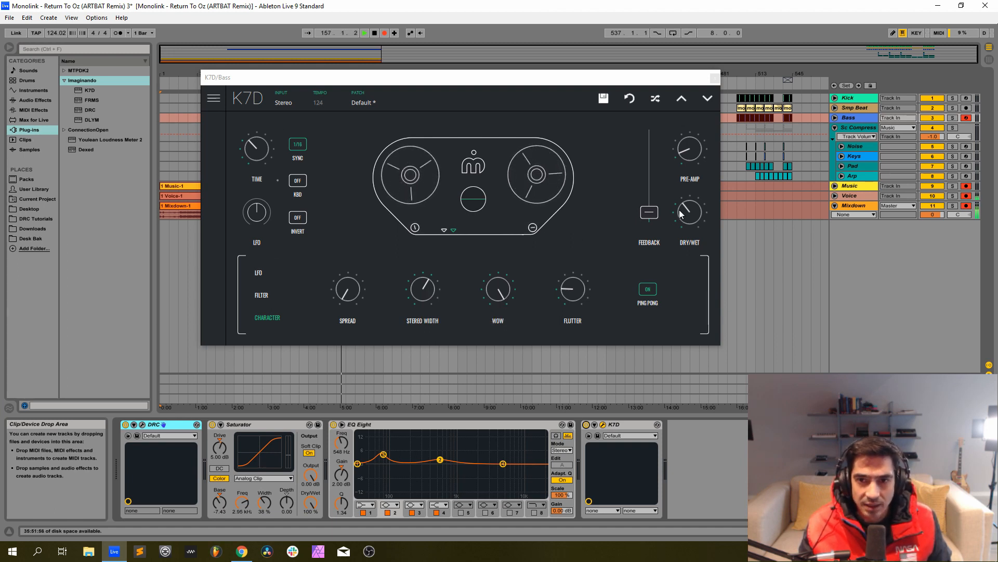
{"action": "mouse_move", "coordinate": [691, 213]}
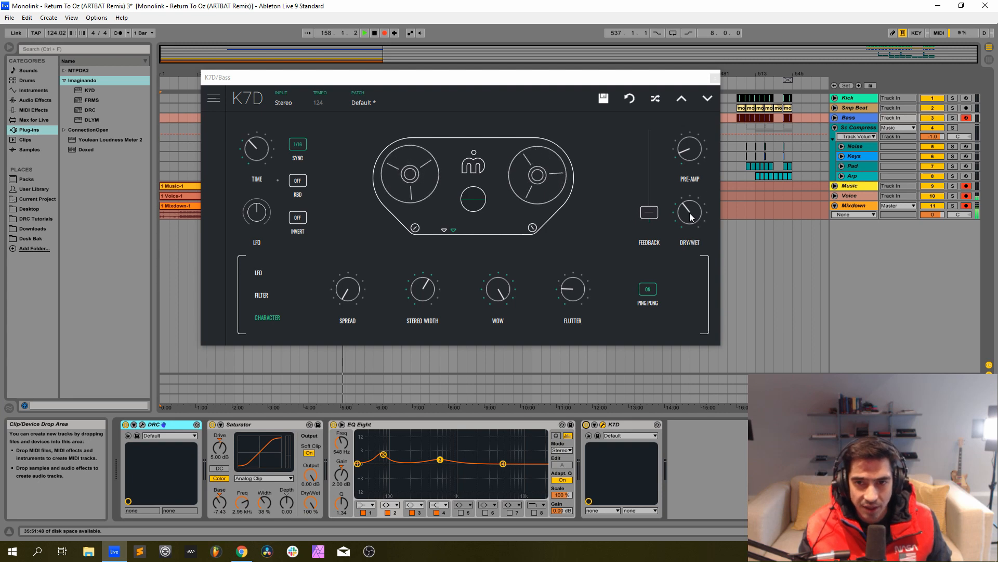
{"action": "left_click", "coordinate": [713, 78]}
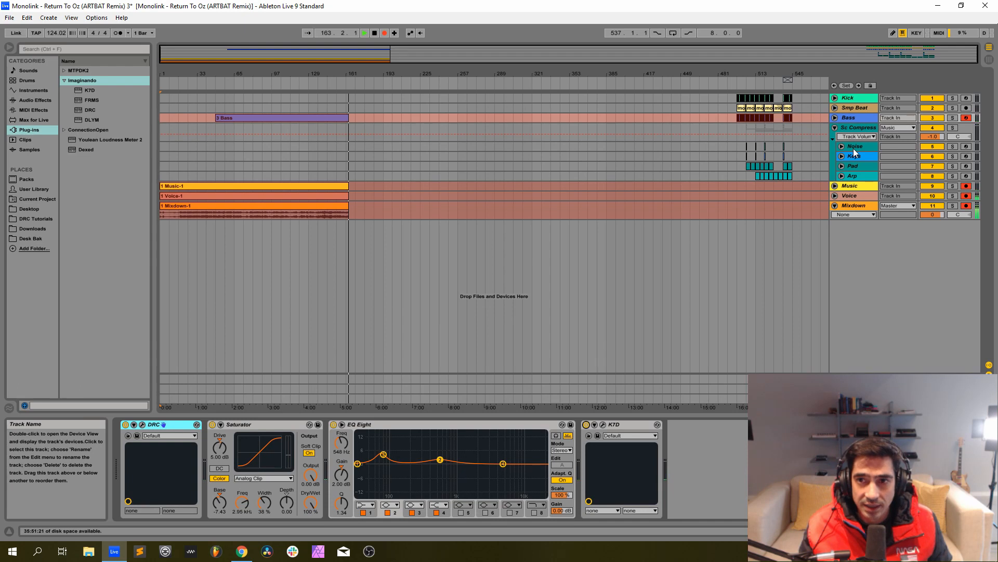
Arm the Noise track for recording and open its DRC synth window.
{"action": "left_click", "coordinate": [854, 146]}
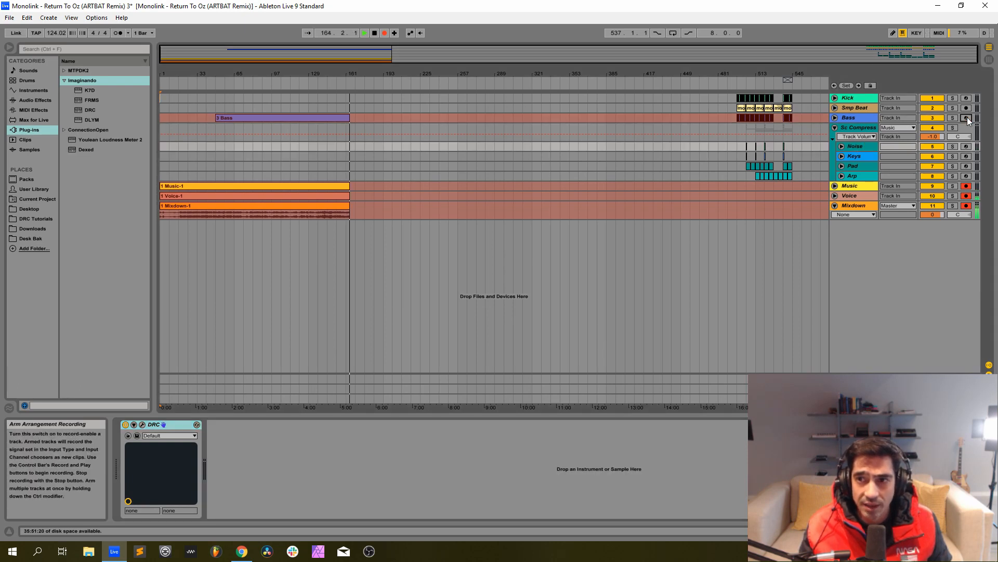
{"action": "left_click", "coordinate": [967, 146]}
{"action": "left_click_drag", "start_coordinate": [863, 146], "coordinate": [784, 214]}
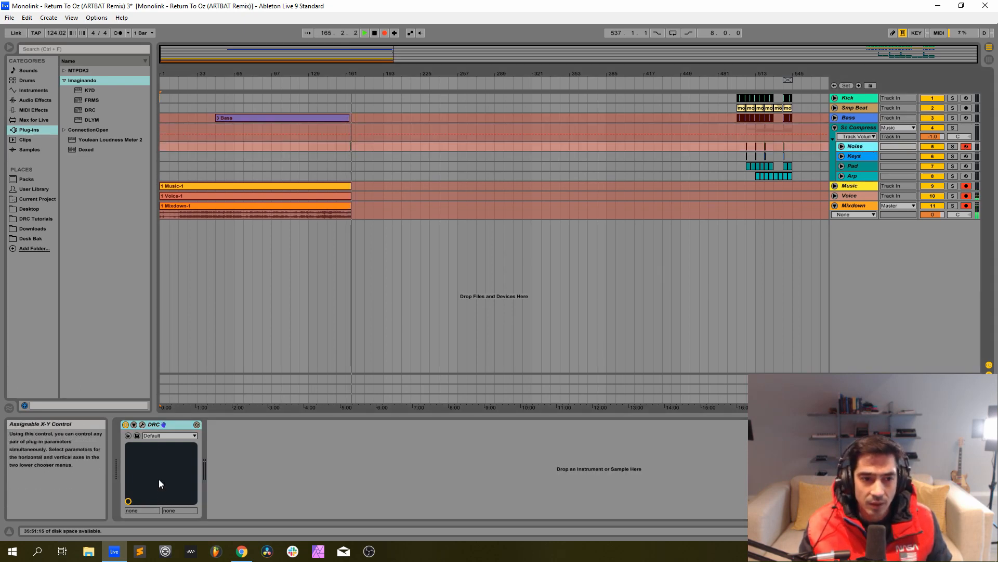
{"action": "left_click", "coordinate": [143, 424]}
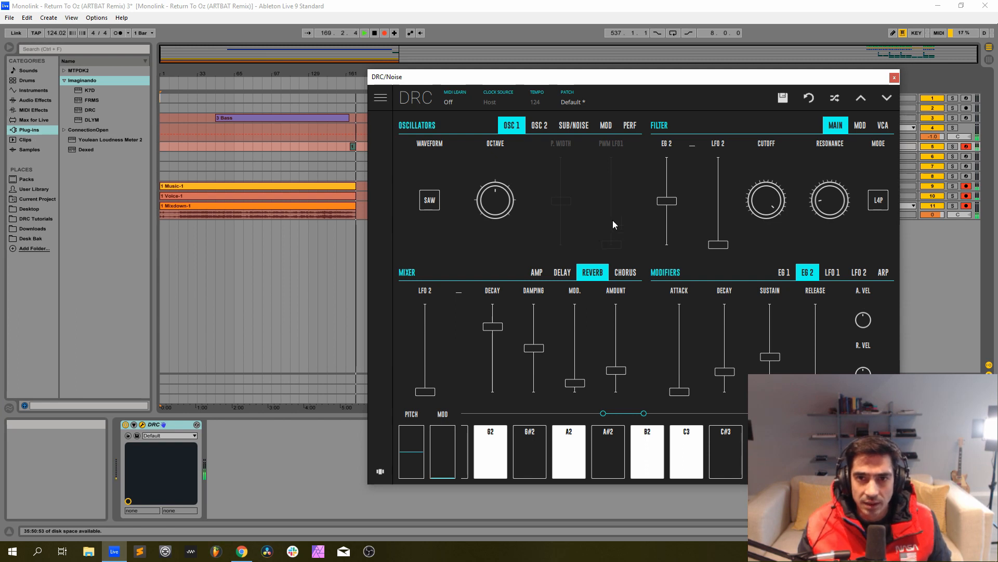
Reposition the DRC window and reset the Noise synth to the Factory bank's Default patch.
{"action": "left_click_drag", "start_coordinate": [575, 81], "coordinate": [404, 86]}
{"action": "left_click_drag", "start_coordinate": [404, 86], "coordinate": [409, 92]}
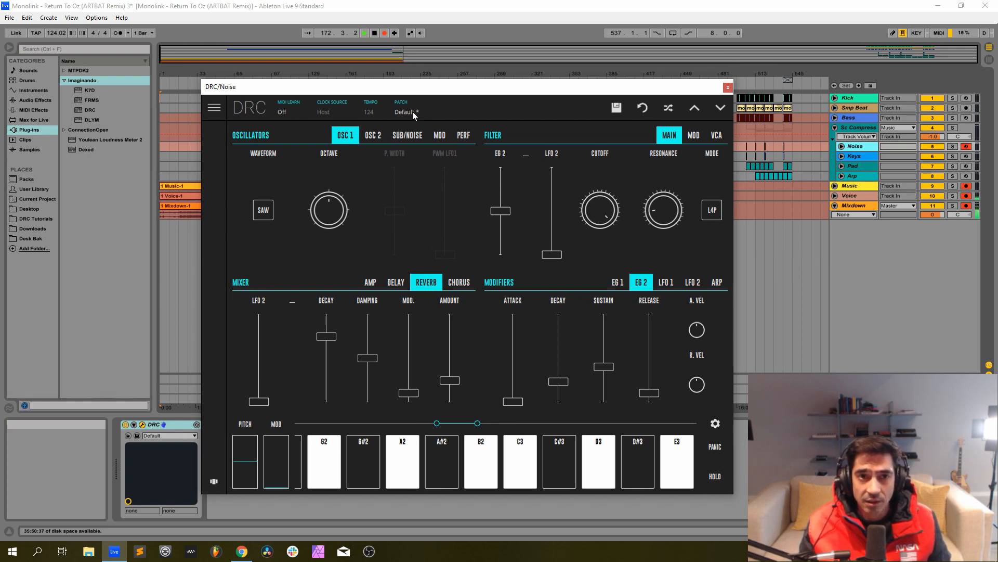
{"action": "left_click", "coordinate": [413, 112]}
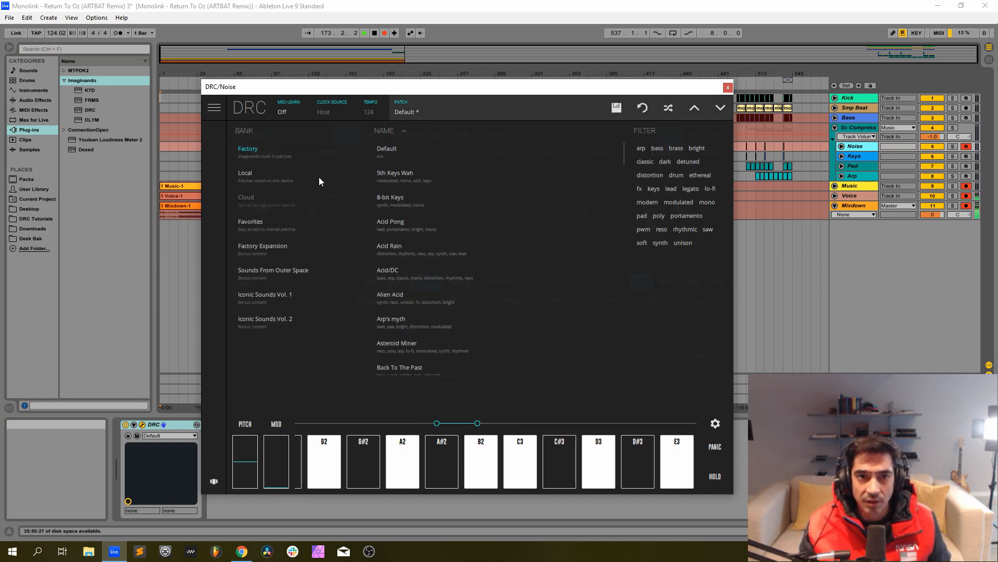
{"action": "left_click", "coordinate": [397, 148]}
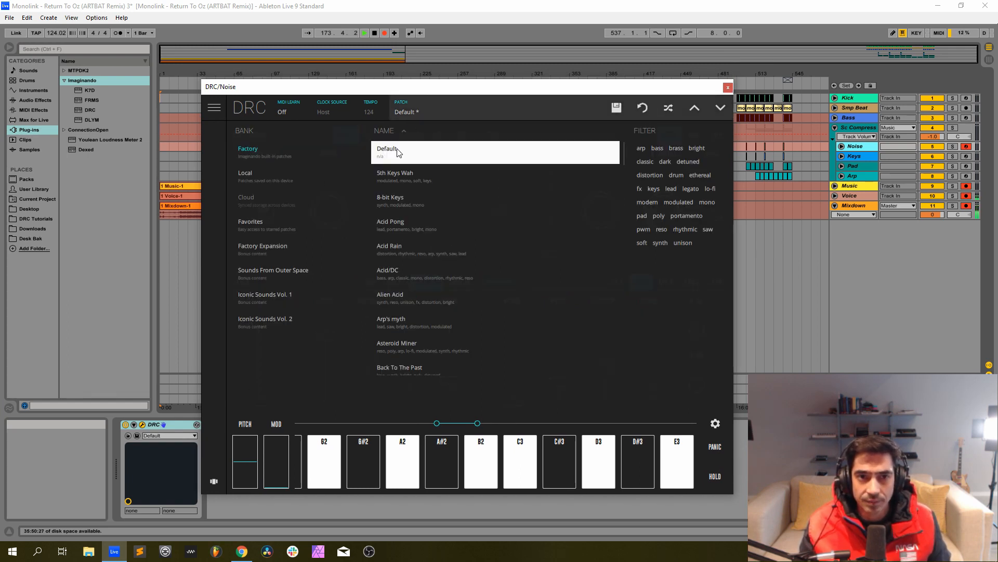
{"action": "left_click", "coordinate": [410, 112]}
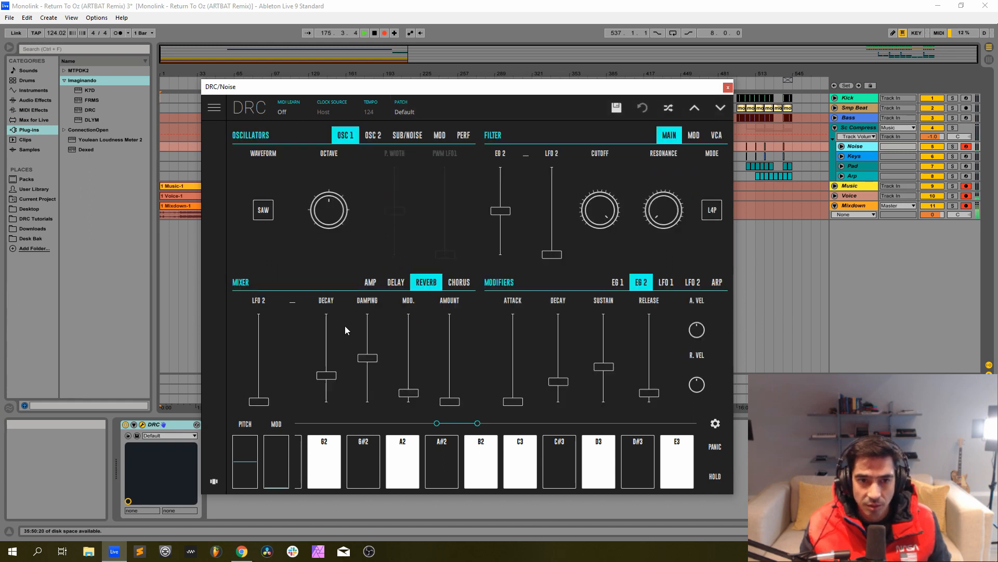
In the amp mixer, set pre-gain and noise to maximum and Osc 1 to zero, then raise the filter resonance to about 0.154.
{"action": "left_click", "coordinate": [370, 282]}
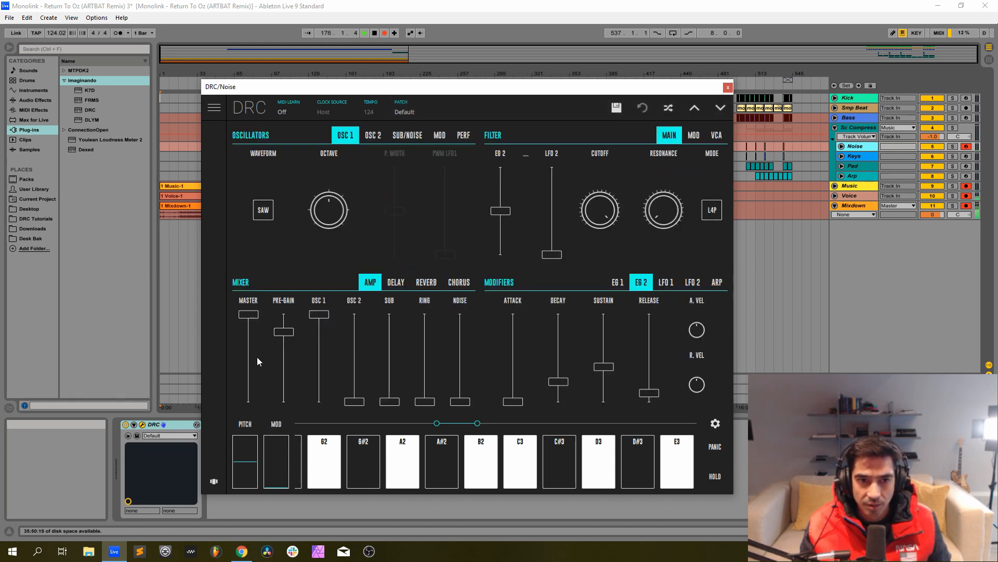
{"action": "left_click", "coordinate": [285, 317]}
{"action": "left_click_drag", "start_coordinate": [319, 314], "coordinate": [319, 513]}
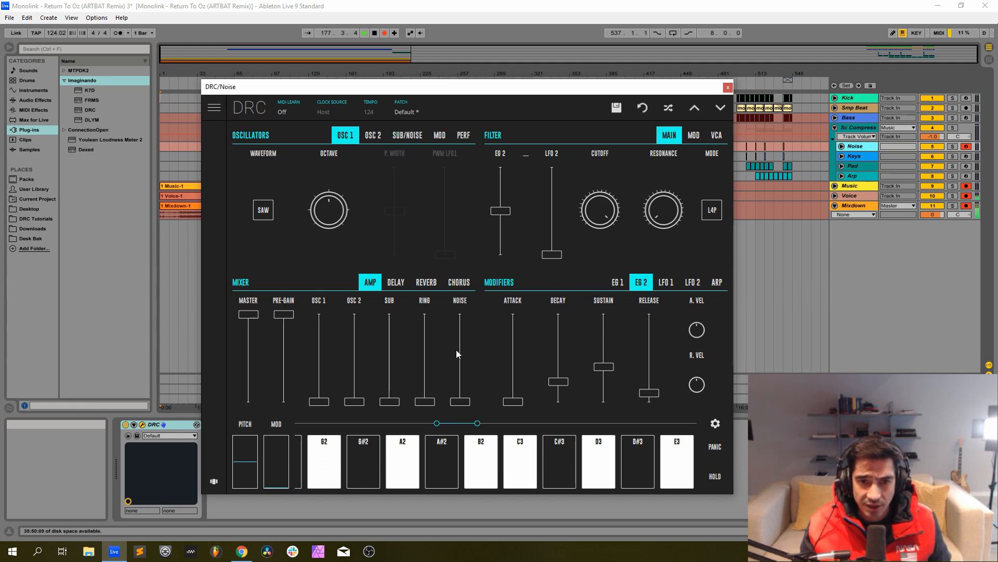
{"action": "left_click_drag", "start_coordinate": [457, 354], "coordinate": [460, 312]}
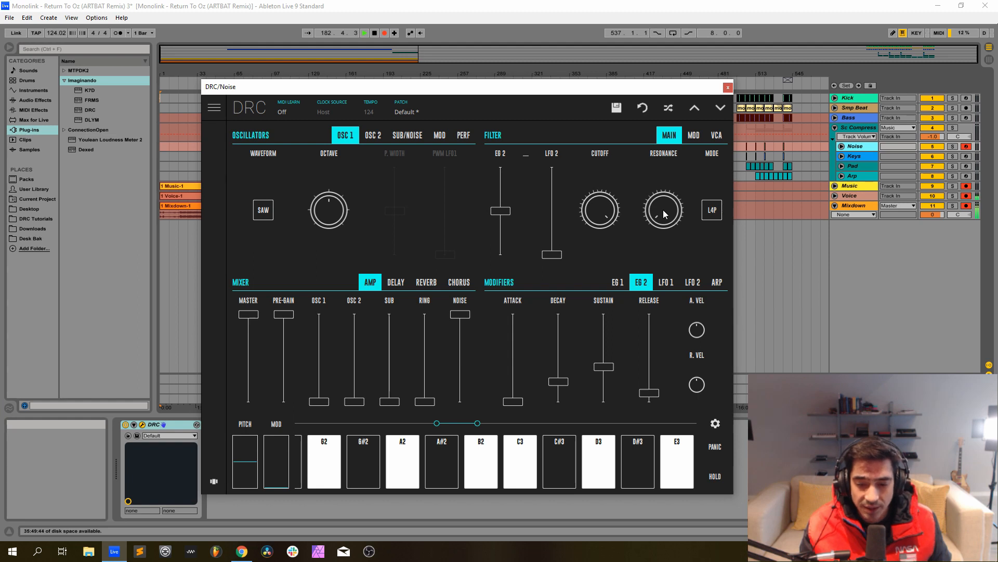
{"action": "left_click_drag", "start_coordinate": [663, 212], "coordinate": [659, 184]}
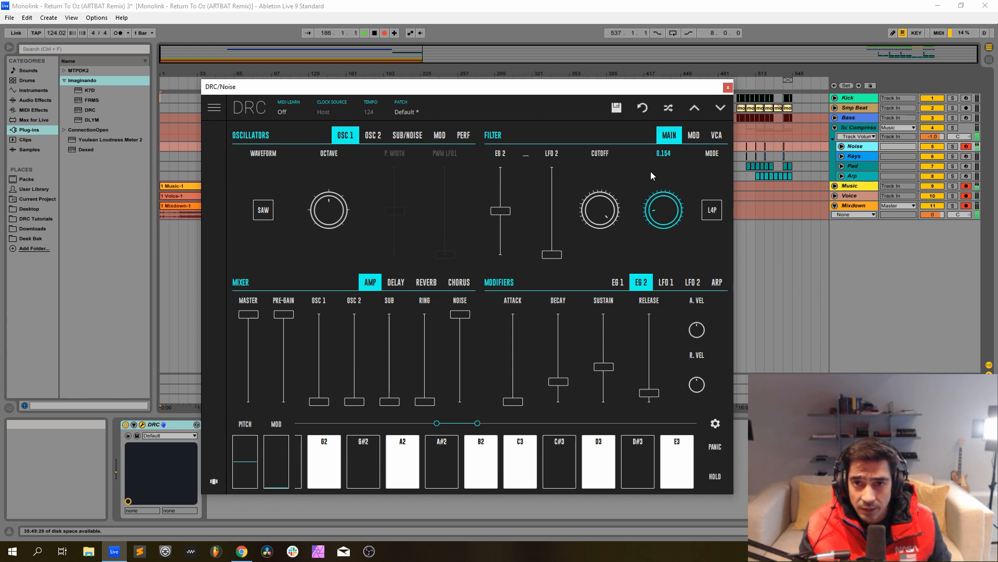
{"action": "left_click_drag", "start_coordinate": [651, 171], "coordinate": [650, 173]}
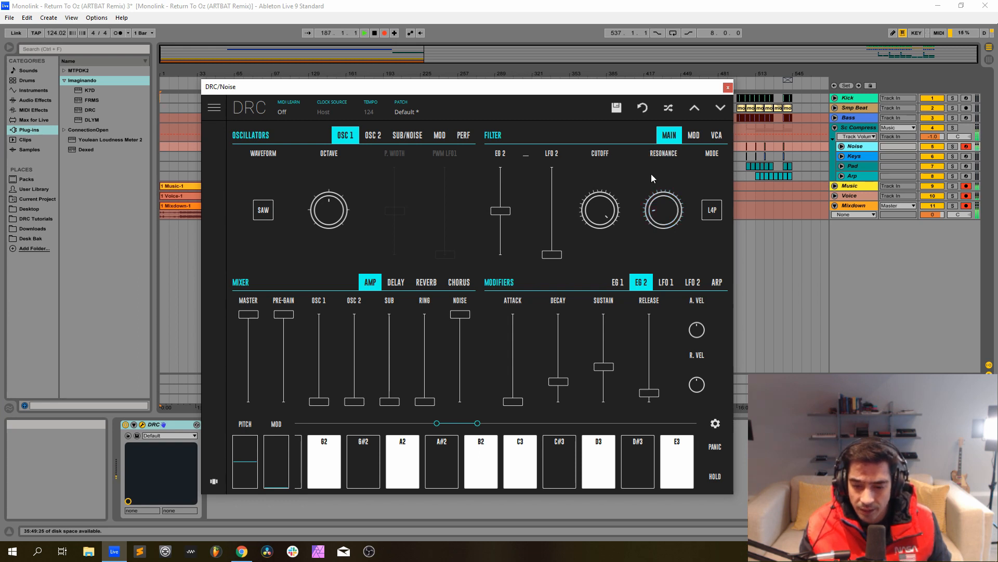
Lengthen the reverb decay and raise the reverb amount to roughly a quarter on the Noise synth.
{"action": "left_click", "coordinate": [431, 281]}
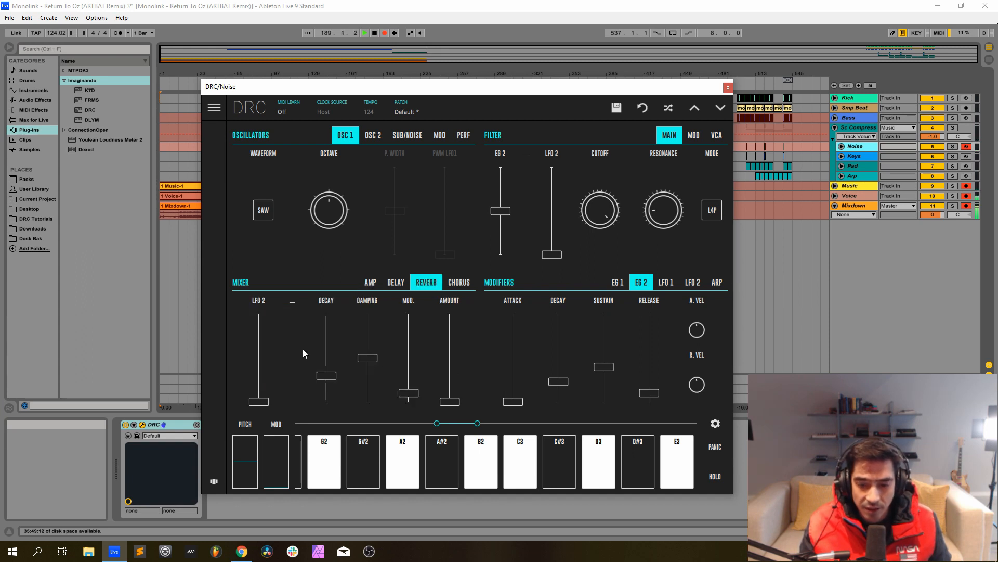
{"action": "left_click_drag", "start_coordinate": [326, 334], "coordinate": [326, 341]}
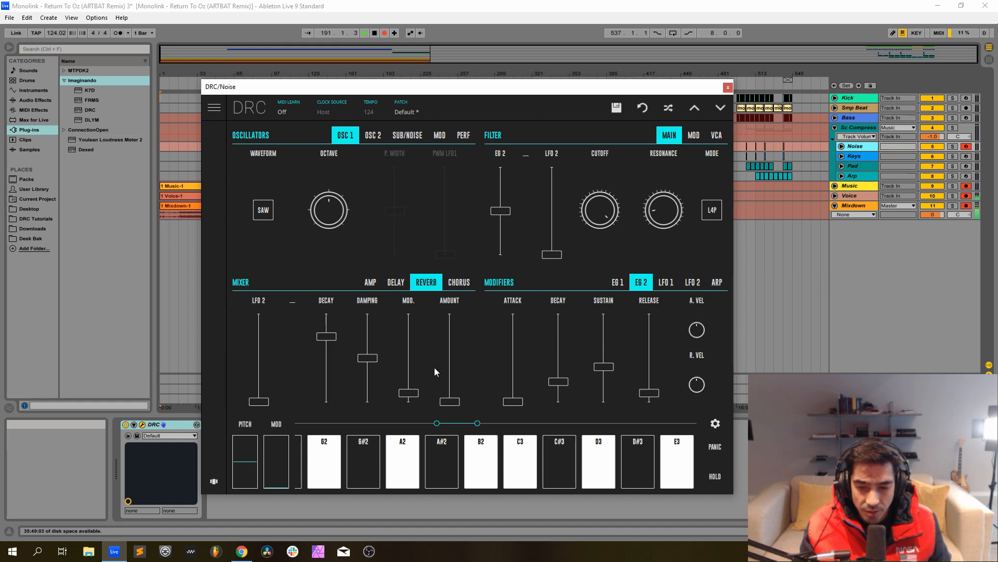
{"action": "left_click_drag", "start_coordinate": [450, 379], "coordinate": [454, 384]}
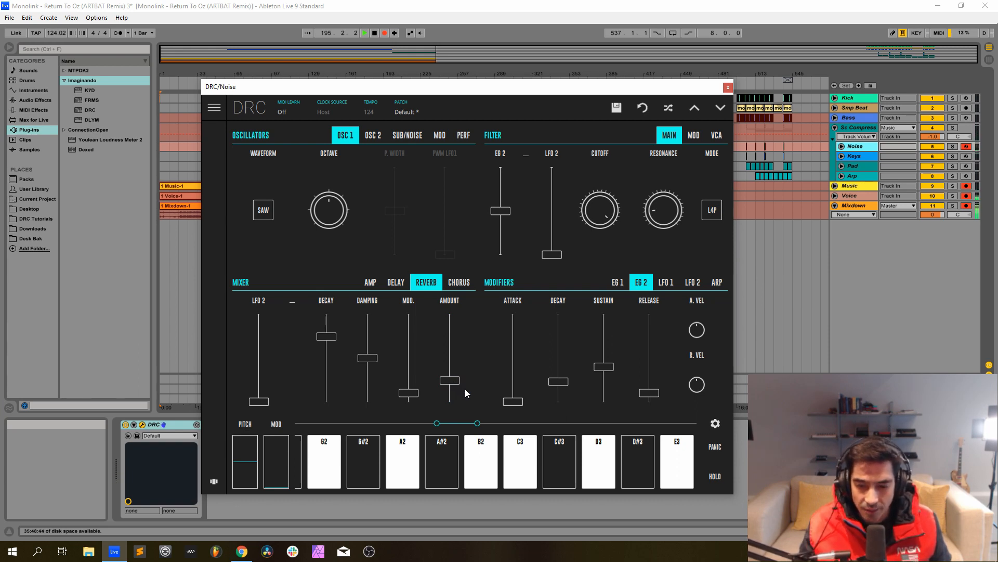
Shape the EG 1 envelope with a slight attack, shorter decay, zero sustain and a longer release.
{"action": "left_click", "coordinate": [617, 282]}
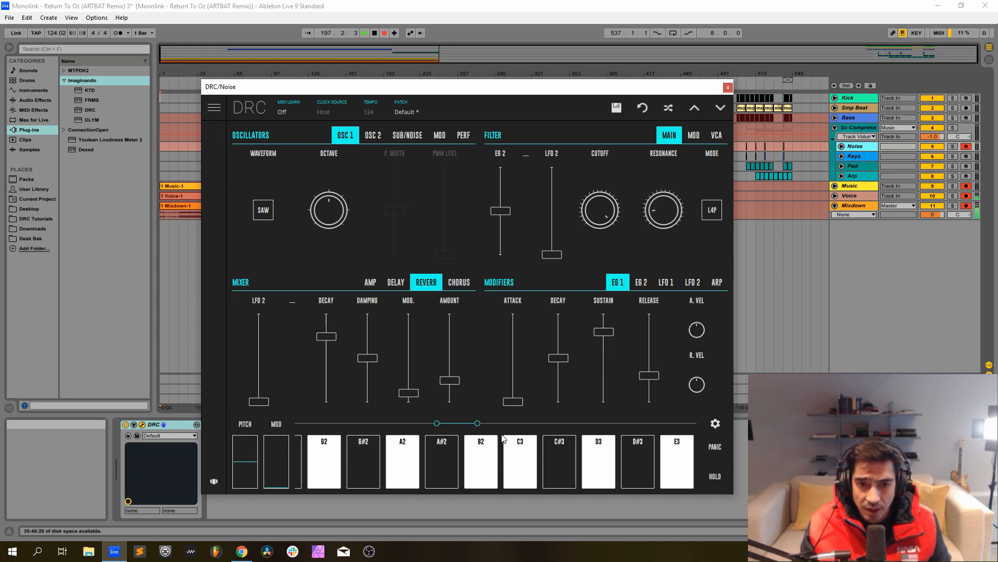
{"action": "left_click", "coordinate": [518, 402]}
{"action": "left_click_drag", "start_coordinate": [517, 403], "coordinate": [518, 404]}
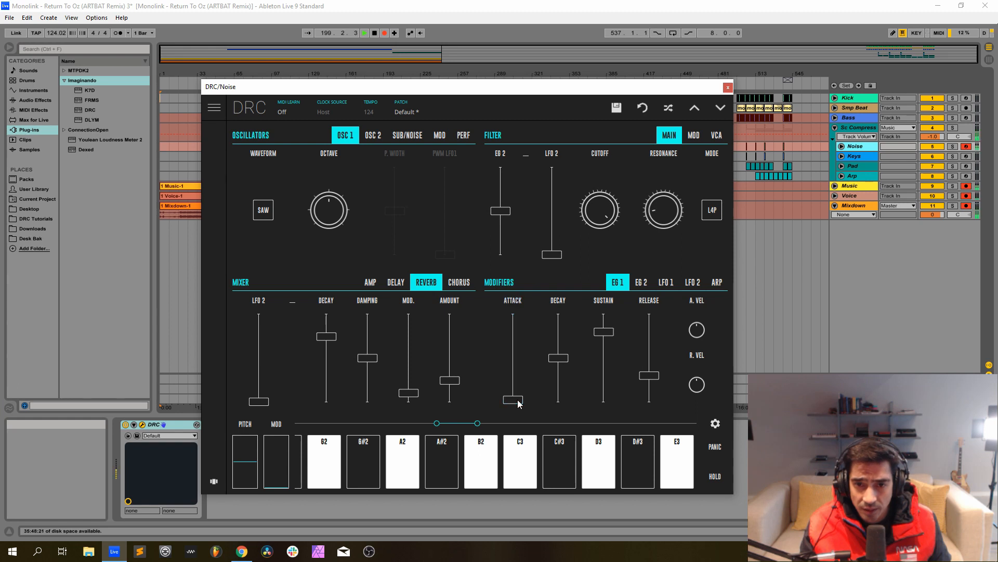
{"action": "left_click", "coordinate": [559, 359]}
{"action": "left_click_drag", "start_coordinate": [559, 360], "coordinate": [558, 384]}
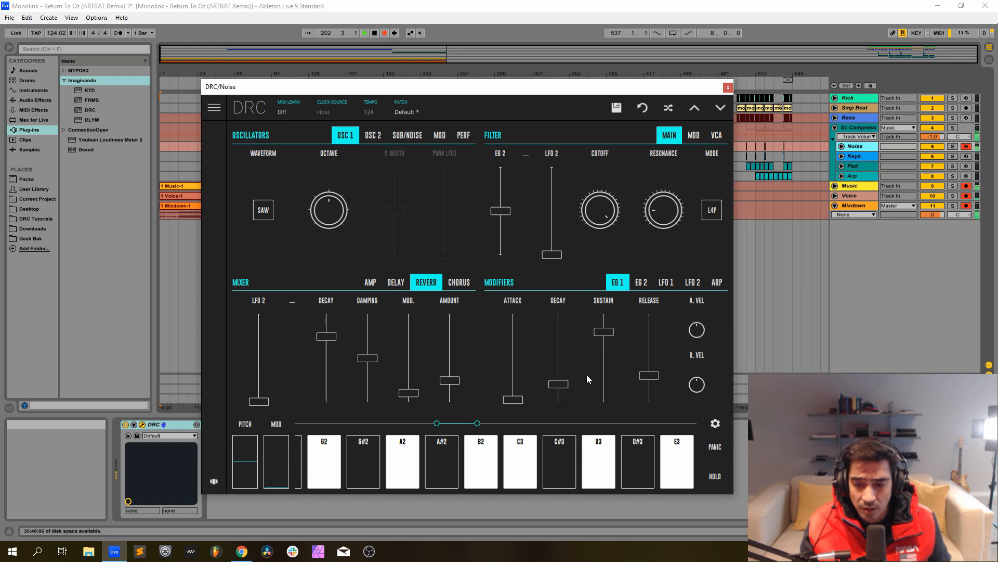
{"action": "left_click_drag", "start_coordinate": [605, 329], "coordinate": [611, 533]}
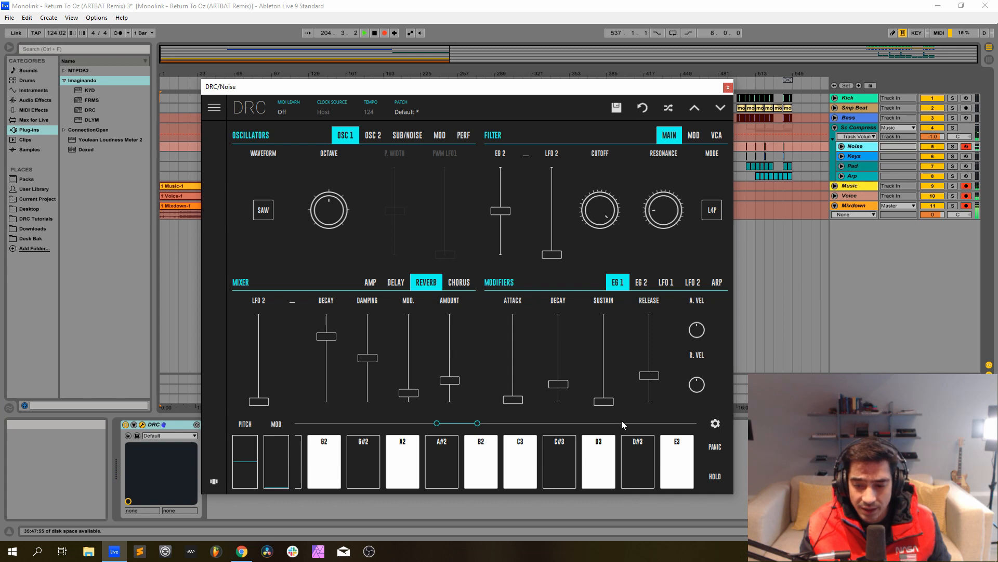
{"action": "left_click_drag", "start_coordinate": [650, 344], "coordinate": [658, 343]}
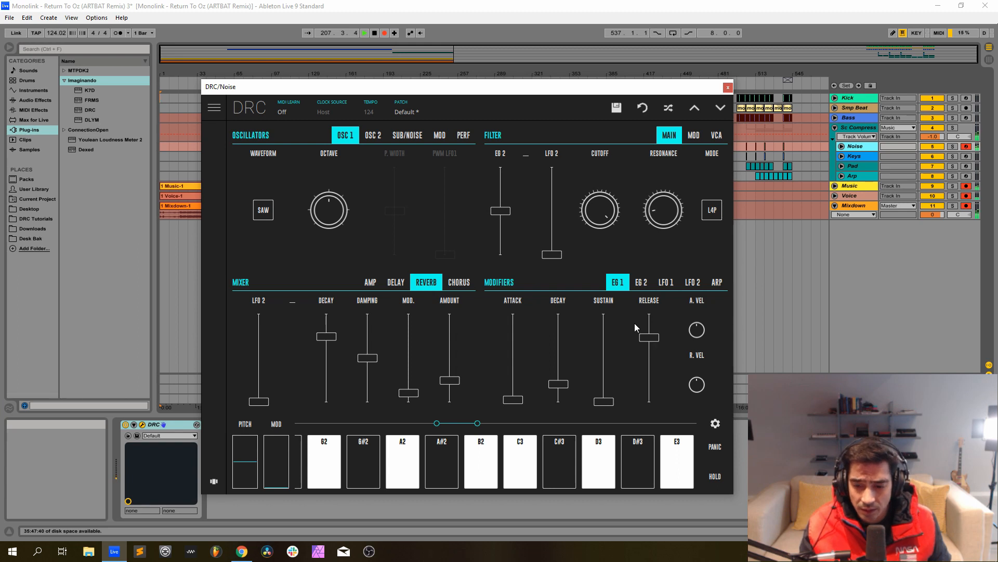
Fine-tune the EG 2 decay slightly and close the Noise synth's window.
{"action": "left_click", "coordinate": [641, 282]}
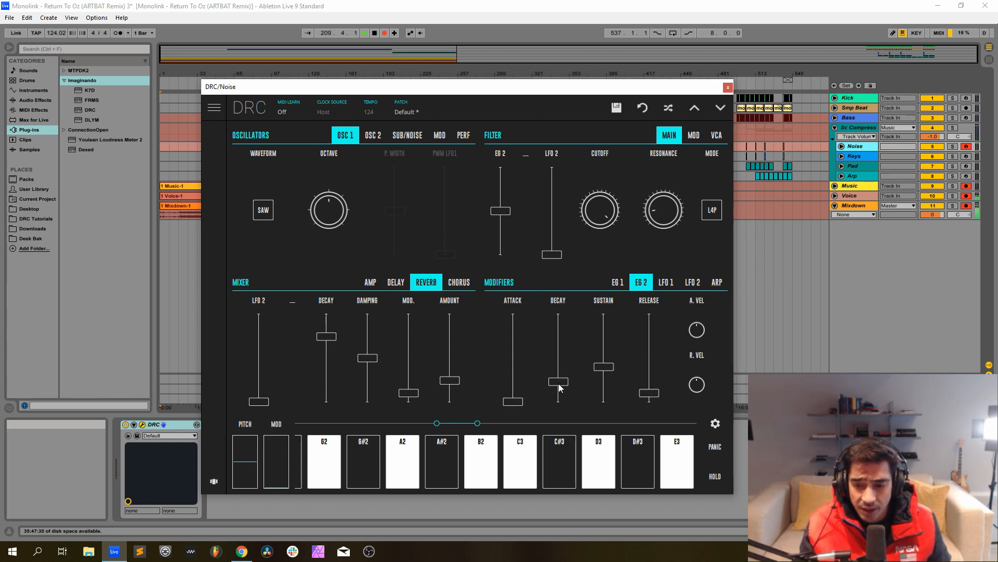
{"action": "left_click_drag", "start_coordinate": [558, 383], "coordinate": [563, 385]}
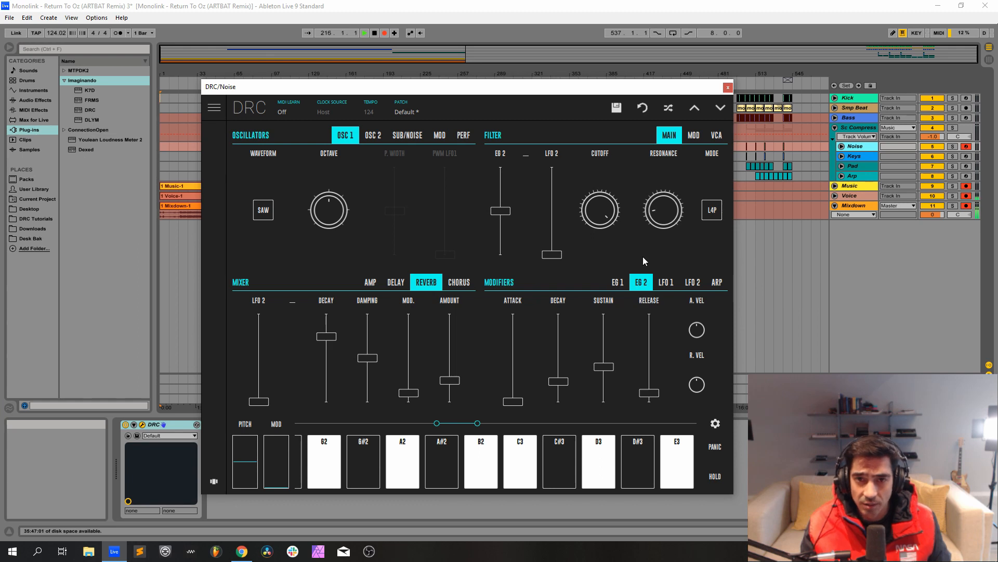
{"action": "left_click", "coordinate": [728, 88]}
Arm the Keys track for recording and open its DRC synth window.
{"action": "left_click", "coordinate": [859, 155]}
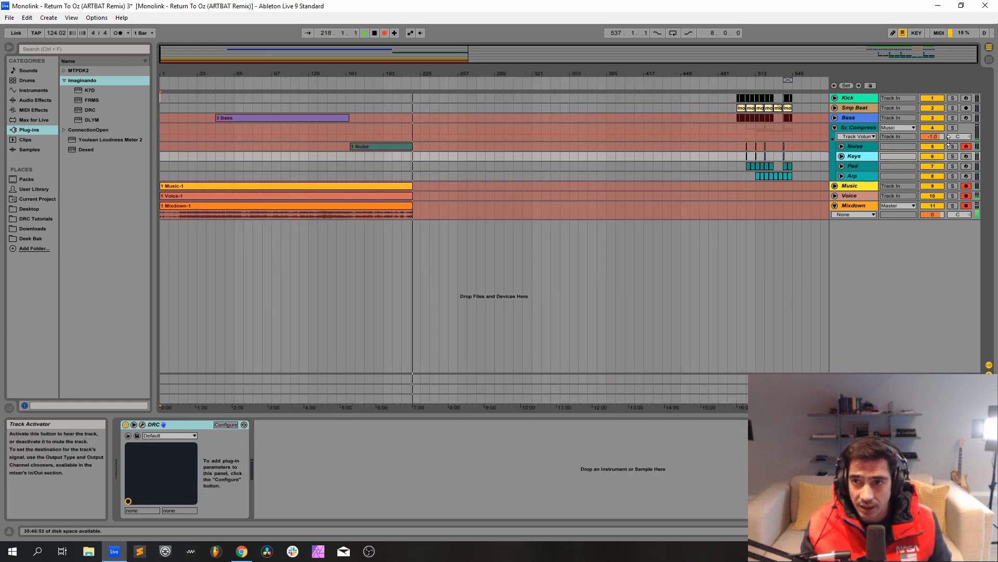
{"action": "left_click", "coordinate": [966, 156]}
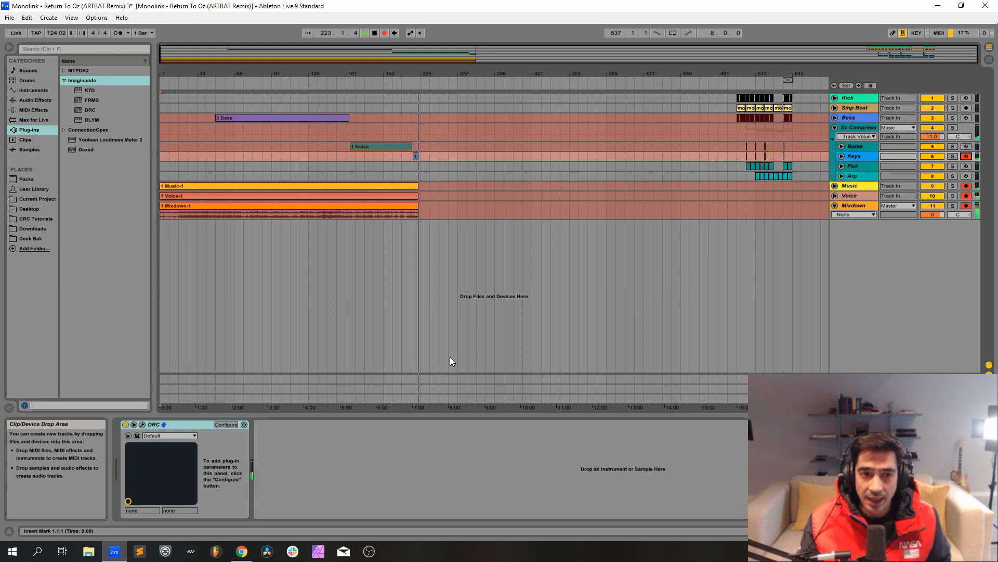
{"action": "left_click", "coordinate": [143, 425]}
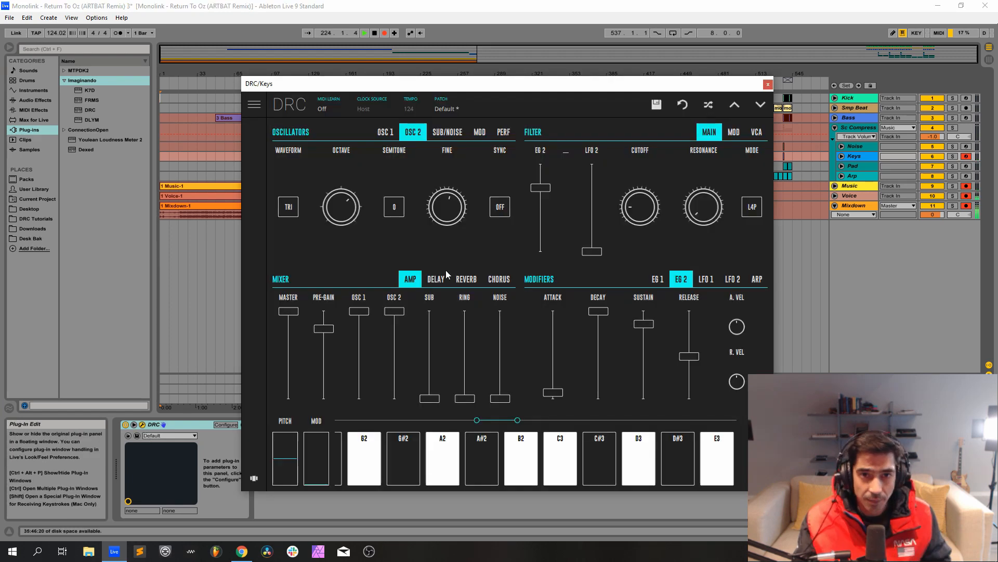
Reset the Keys synth to the Factory bank's Default patch and return to its controls.
{"action": "left_click", "coordinate": [465, 108]}
{"action": "left_click", "coordinate": [439, 149]}
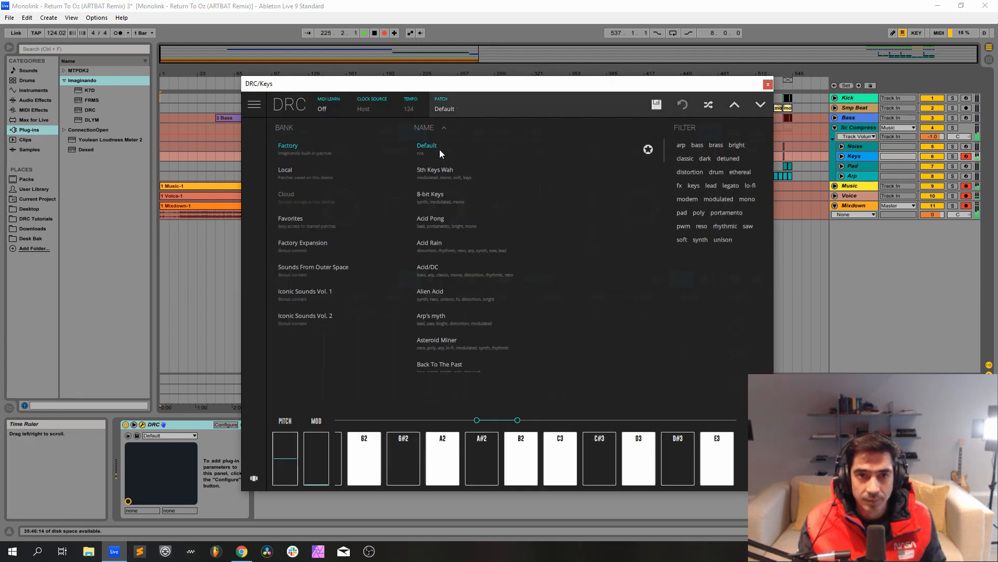
{"action": "left_click", "coordinate": [446, 110]}
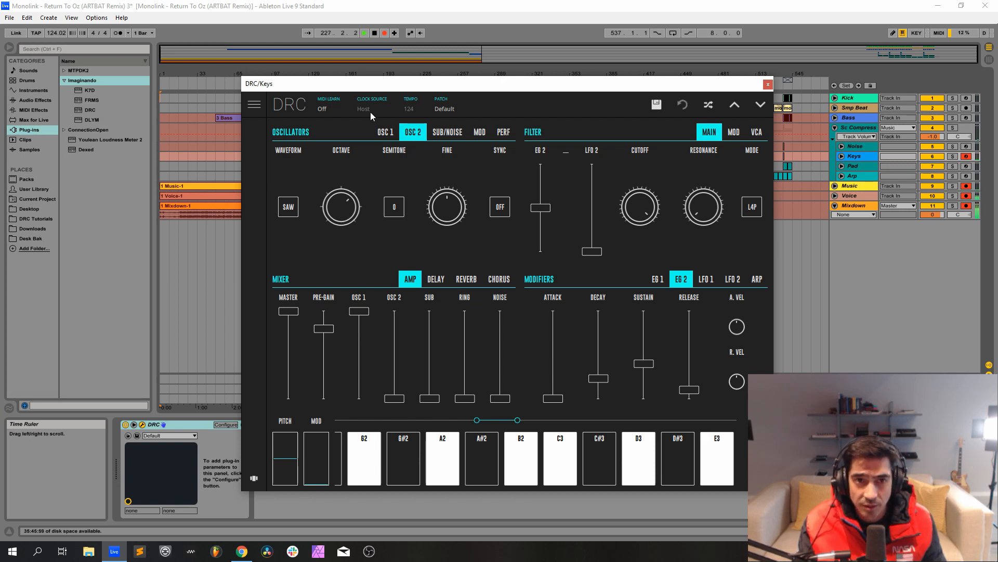
Set the waveform of Osc 1 on the Keys synth to TRI.
{"action": "left_click", "coordinate": [389, 132]}
{"action": "left_click", "coordinate": [311, 210]}
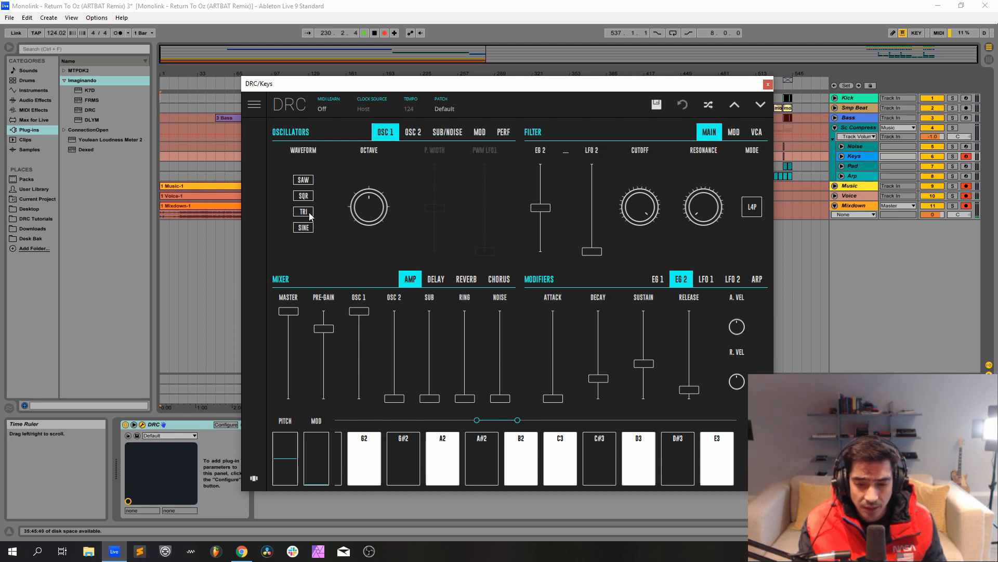
{"action": "left_click", "coordinate": [307, 212]}
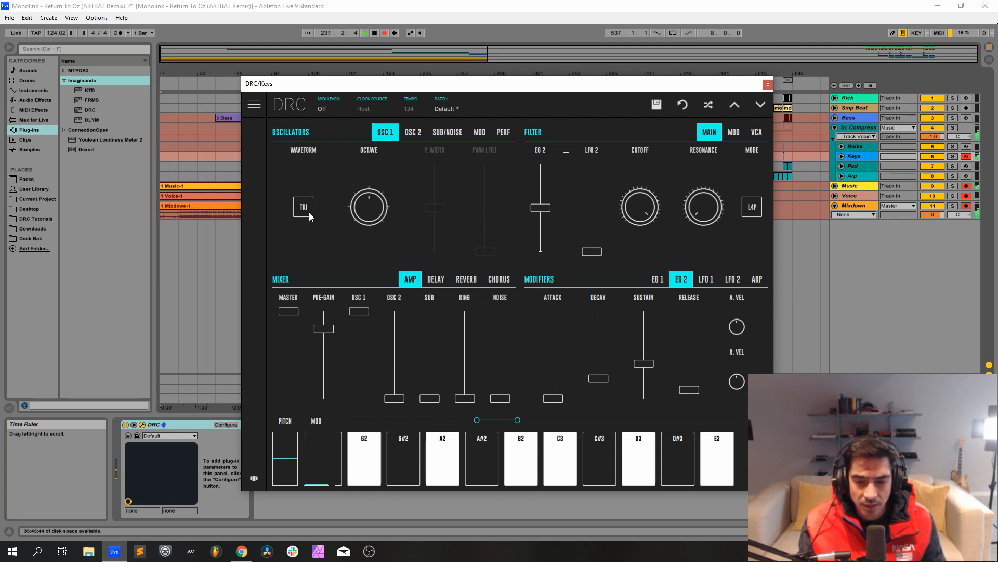
Set Osc 2 to the TRI waveform at full mixer level, with its fine tuning raised slightly.
{"action": "left_click", "coordinate": [414, 133]}
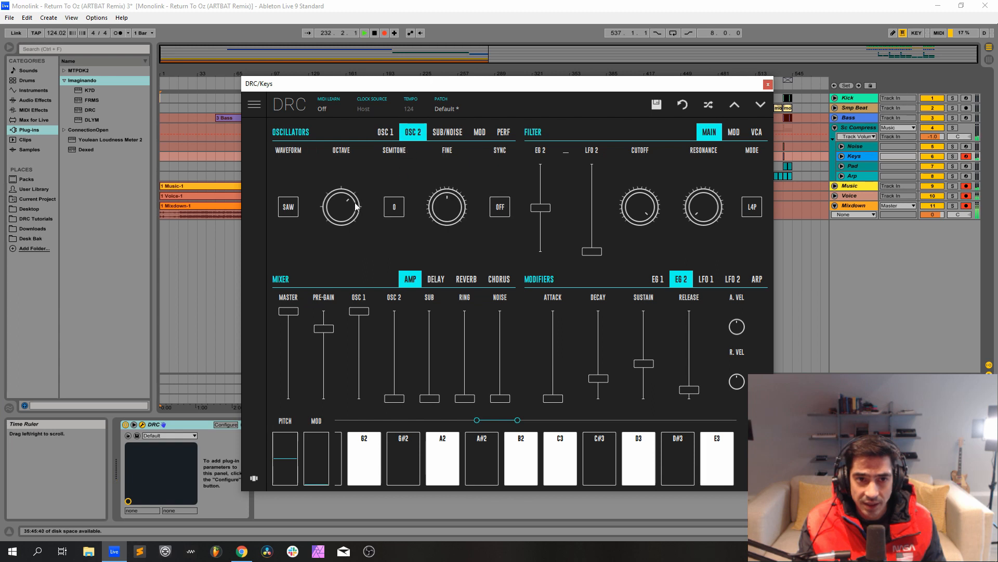
{"action": "left_click", "coordinate": [299, 207]}
{"action": "left_click", "coordinate": [294, 210]}
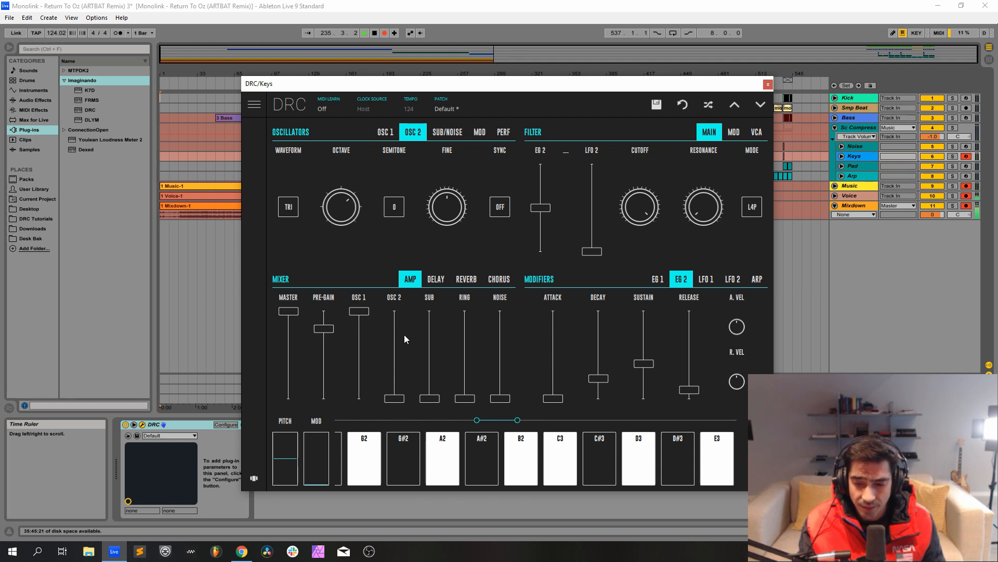
{"action": "left_click_drag", "start_coordinate": [392, 342], "coordinate": [401, 143]}
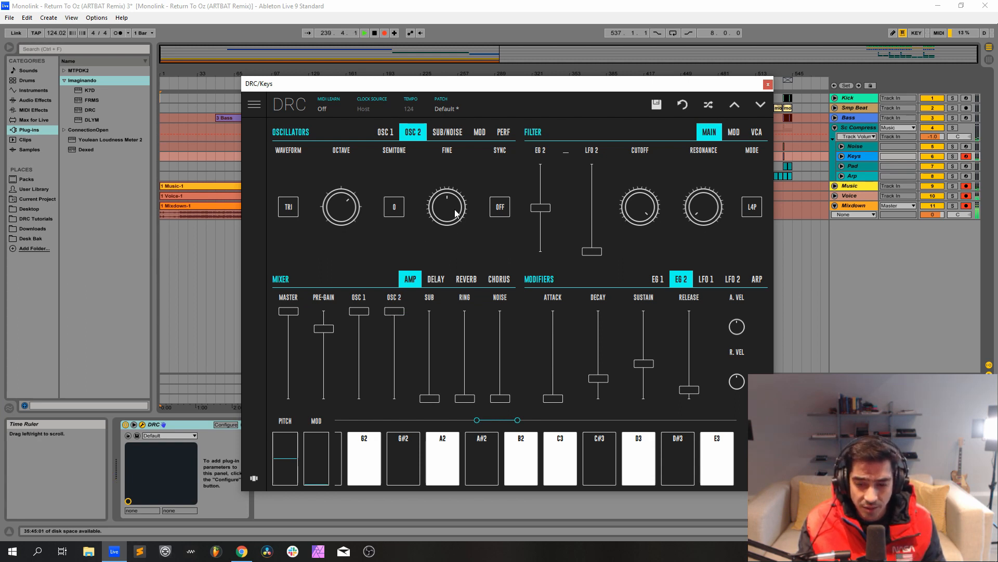
{"action": "left_click_drag", "start_coordinate": [455, 213], "coordinate": [488, 195]}
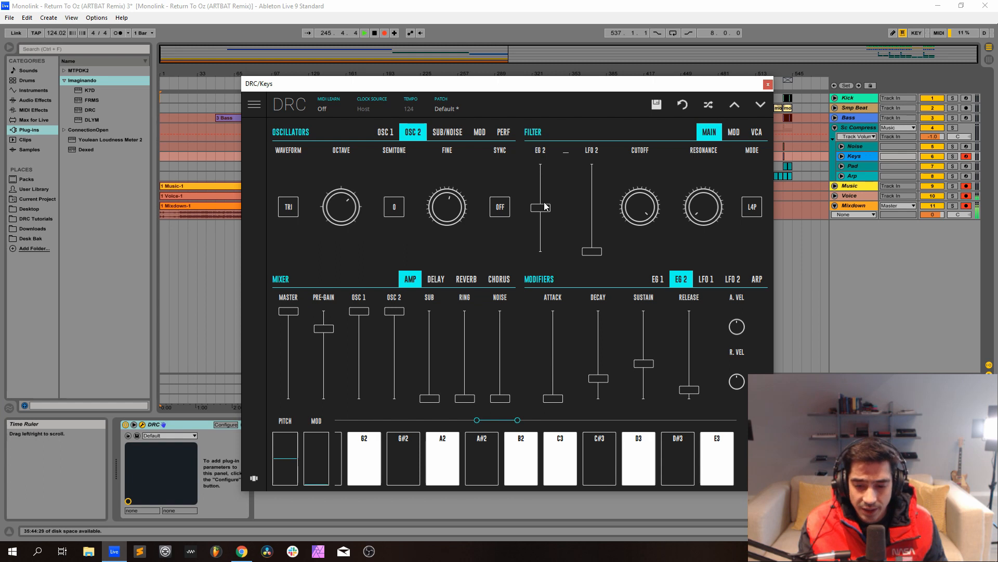
Raise the Keys filter's EG 2 amount to about three-quarters and lower the cutoff to roughly the nine o'clock position.
{"action": "left_click_drag", "start_coordinate": [546, 203], "coordinate": [587, 188]}
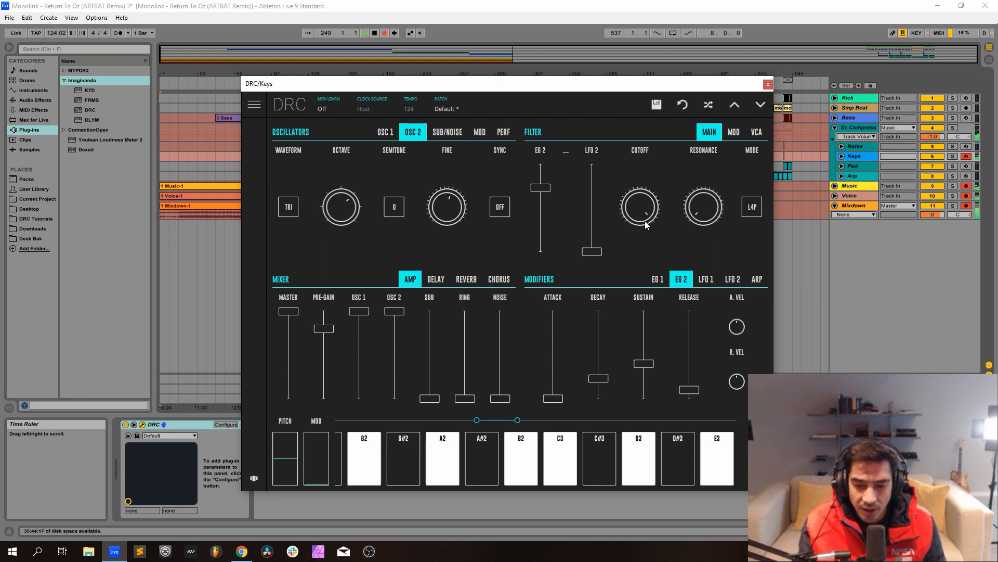
{"action": "left_click_drag", "start_coordinate": [639, 204], "coordinate": [640, 300]}
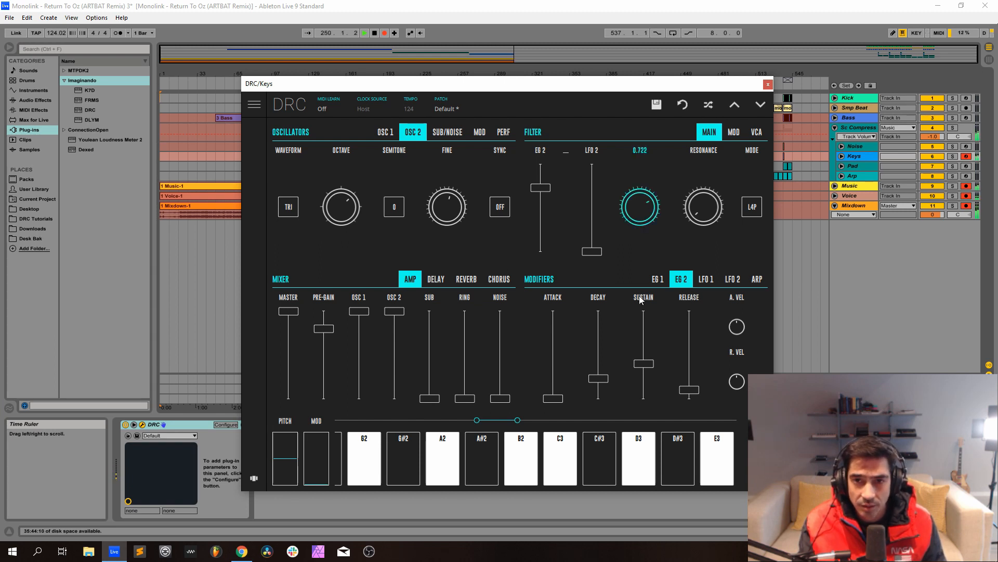
{"action": "left_click_drag", "start_coordinate": [641, 425], "coordinate": [649, 423]}
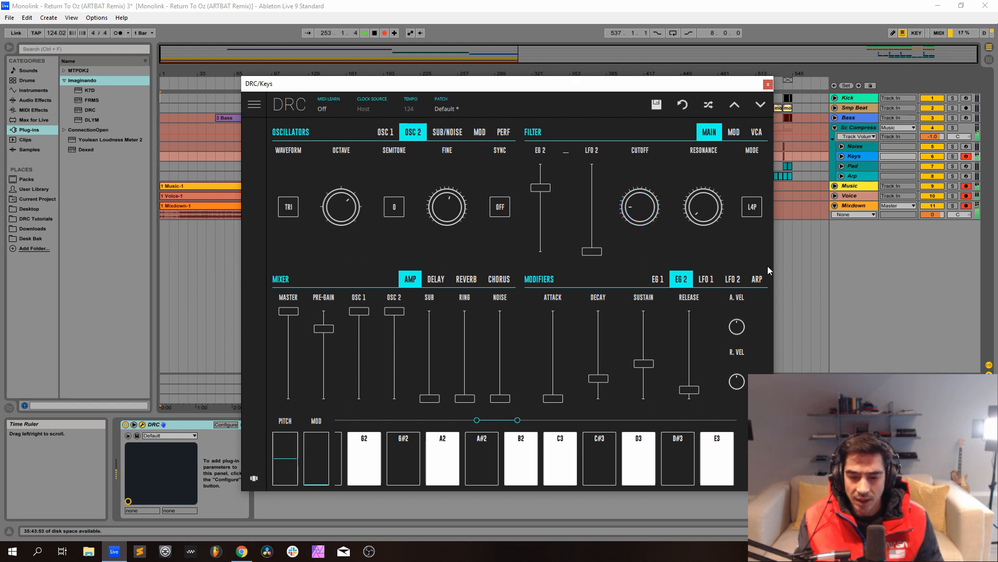
Raise the Keys synth's VCA velocity amount to about 80% of its range and return to the main filter controls.
{"action": "left_click", "coordinate": [754, 131]}
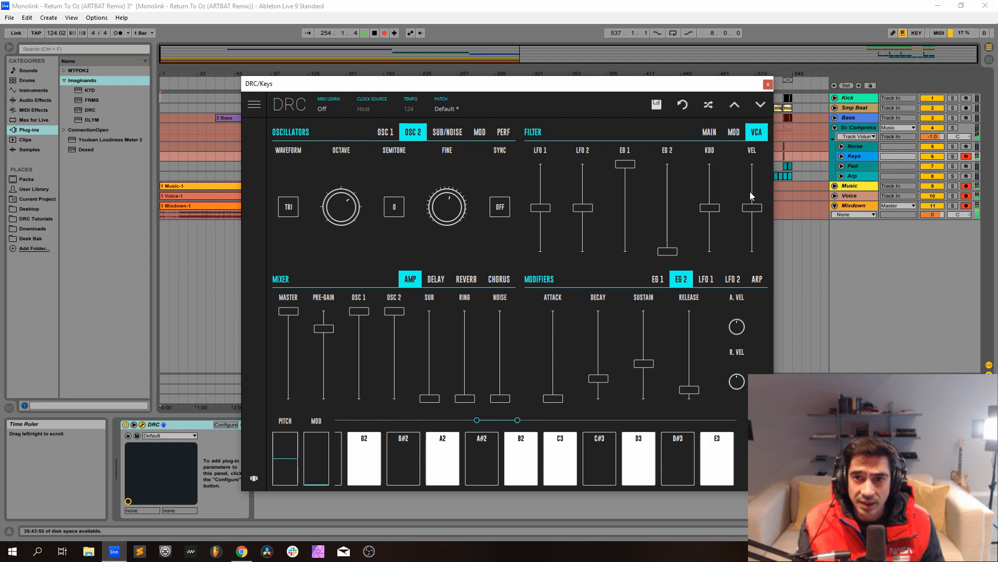
{"action": "left_click_drag", "start_coordinate": [750, 192], "coordinate": [784, 182]}
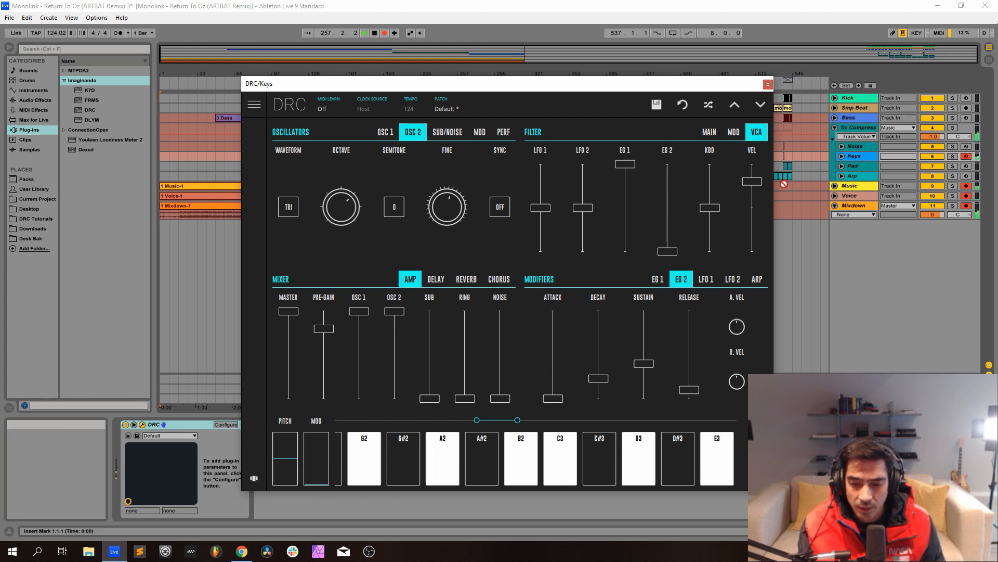
{"action": "left_click", "coordinate": [709, 132]}
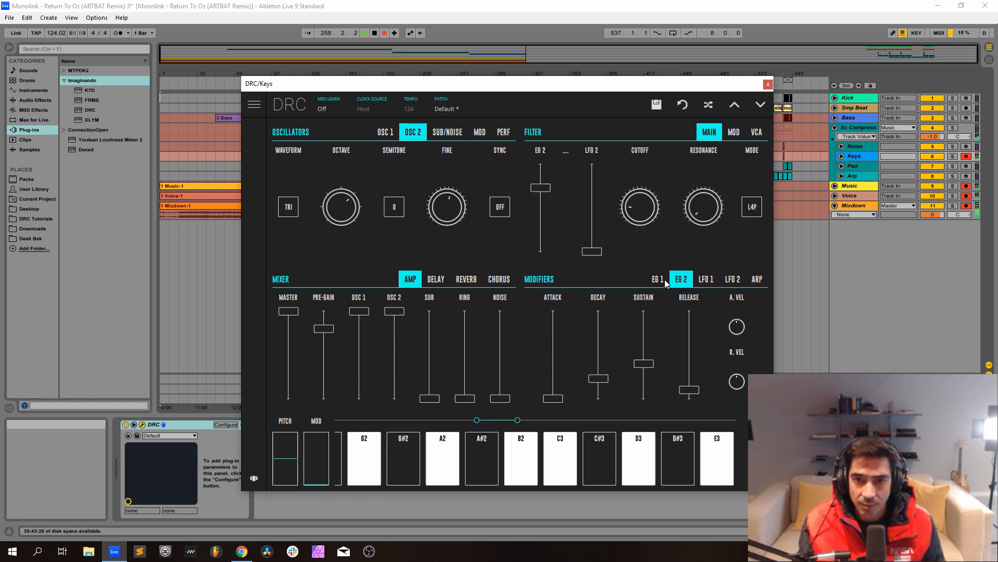
Shape the Keys EG 1 envelope with a slight attack, decay at half, sustain near 70% and release near 60%.
{"action": "left_click", "coordinate": [658, 279]}
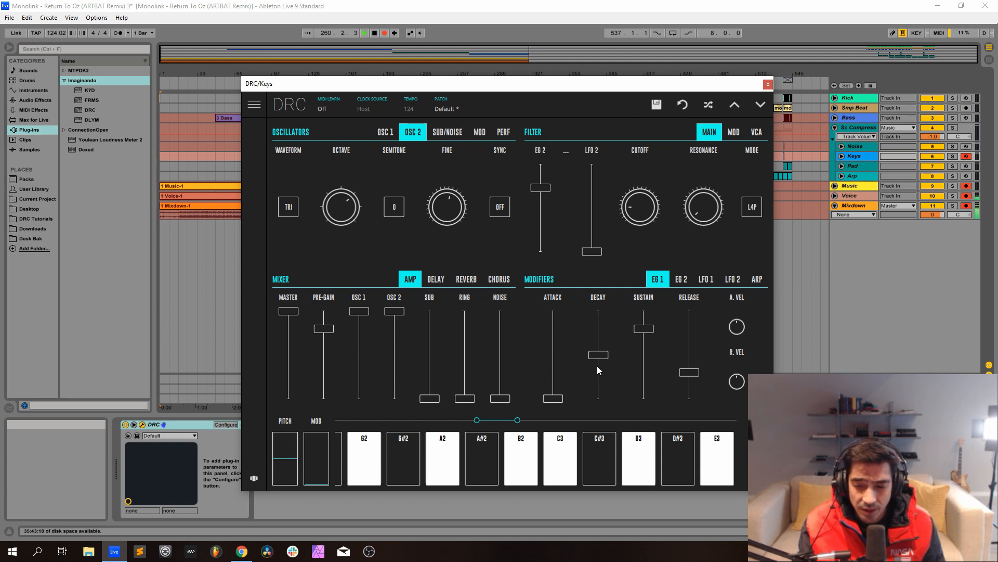
{"action": "left_click", "coordinate": [549, 394]}
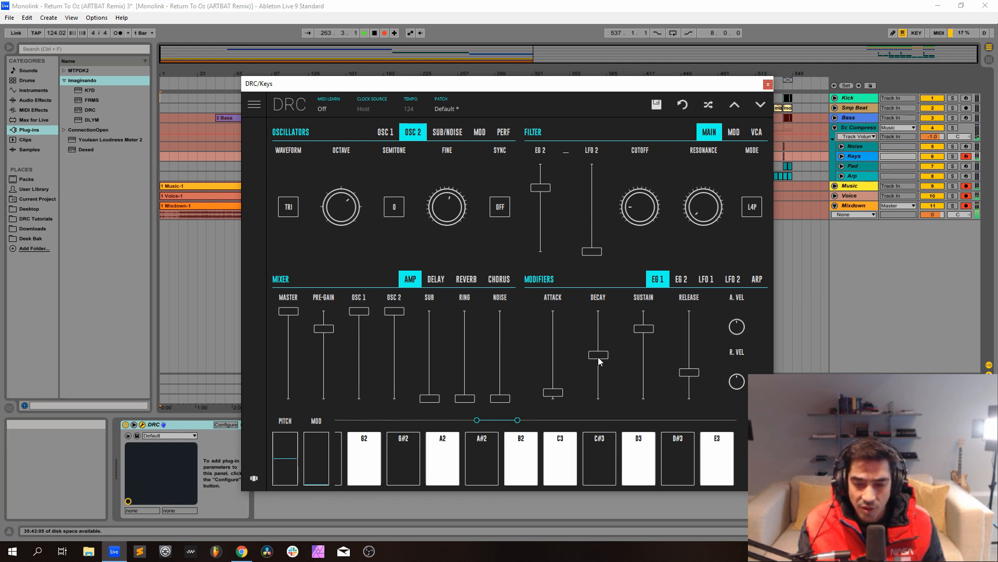
{"action": "left_click_drag", "start_coordinate": [602, 353], "coordinate": [607, 359]}
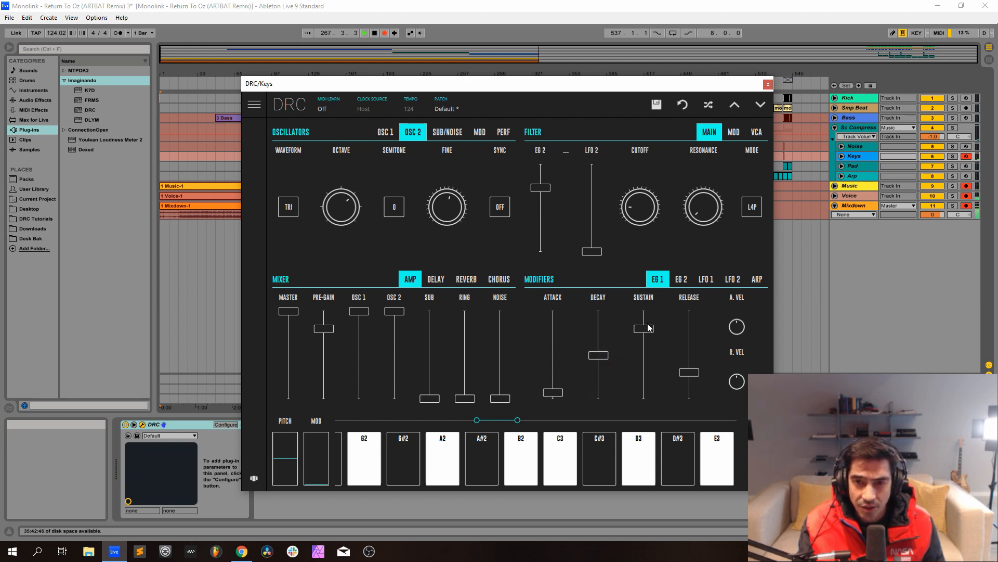
{"action": "left_click_drag", "start_coordinate": [648, 332], "coordinate": [652, 338]}
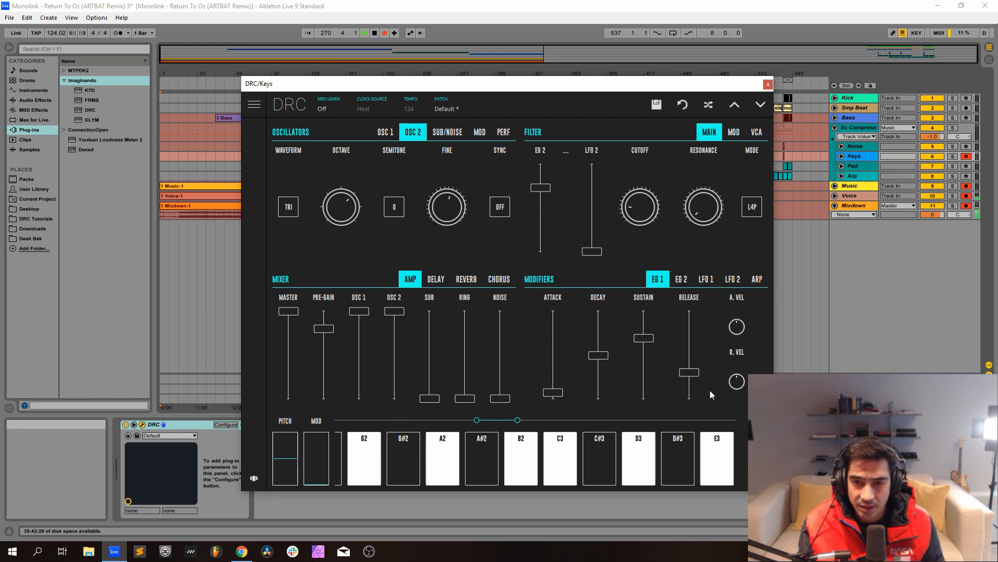
{"action": "left_click_drag", "start_coordinate": [692, 372], "coordinate": [696, 345]}
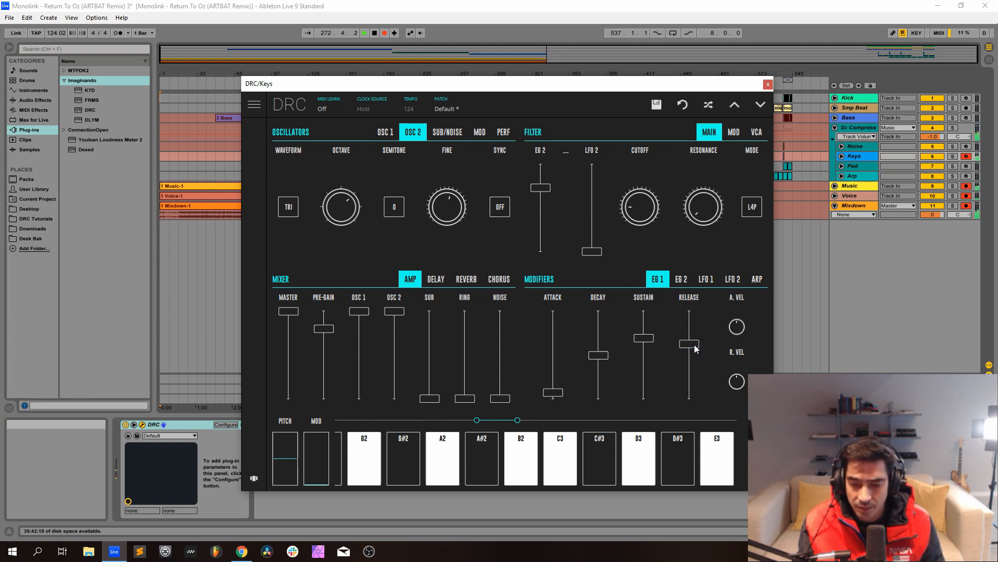
Shape the Keys EG 2 envelope with a slight attack, maximum decay, sustain near 85% and release at about half.
{"action": "left_click", "coordinate": [681, 283]}
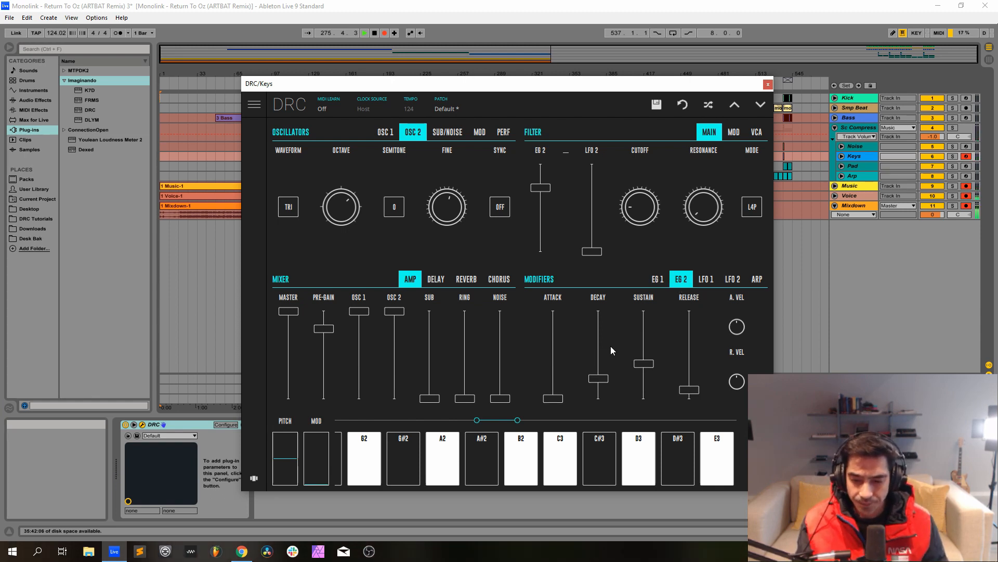
{"action": "left_click_drag", "start_coordinate": [557, 403], "coordinate": [600, 260]}
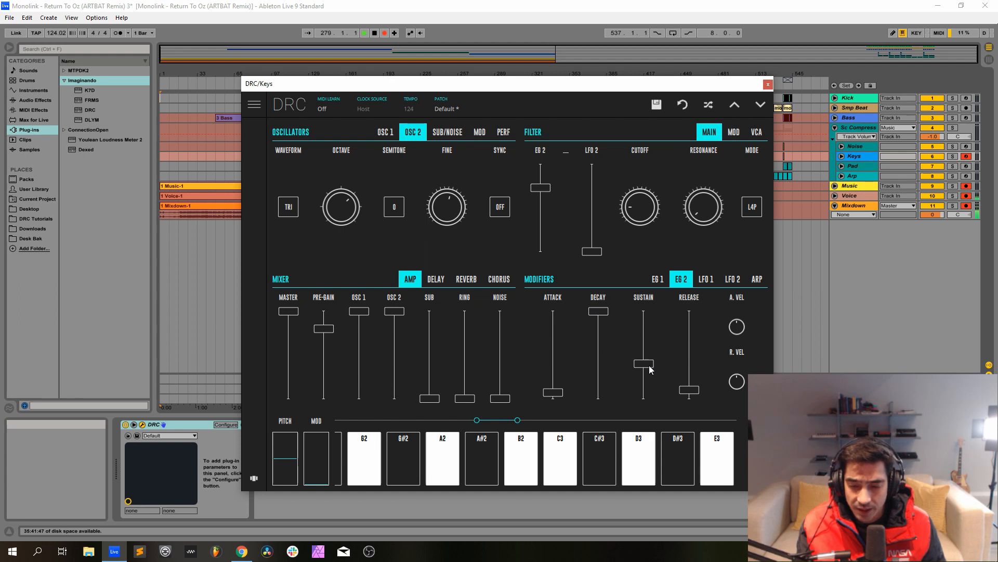
{"action": "left_click_drag", "start_coordinate": [644, 333], "coordinate": [668, 323]}
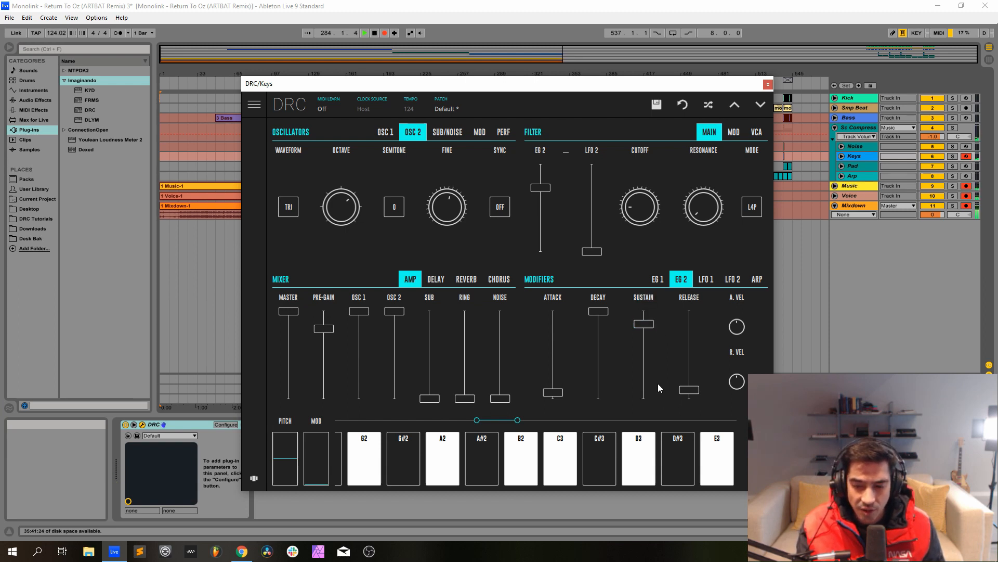
{"action": "left_click_drag", "start_coordinate": [690, 389], "coordinate": [712, 356]}
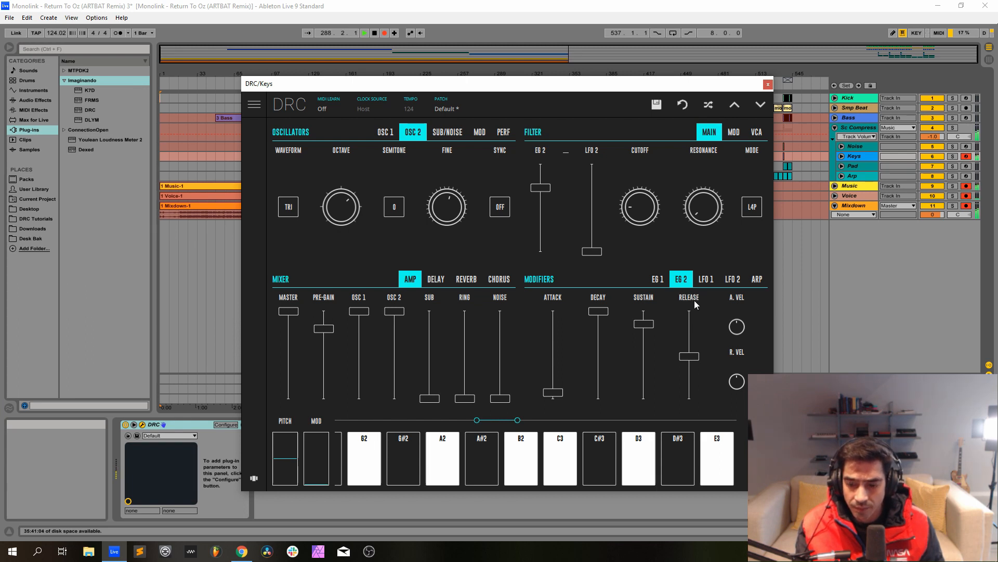
Add reverb to the Keys sound with decay at about 75% and amount at about 80%.
{"action": "left_click", "coordinate": [467, 279]}
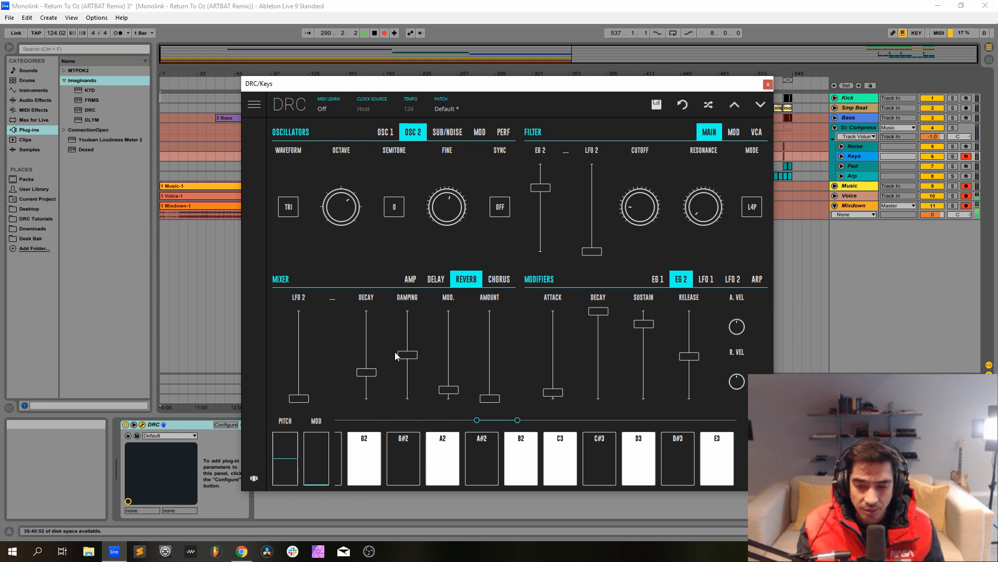
{"action": "left_click_drag", "start_coordinate": [365, 335], "coordinate": [366, 333]}
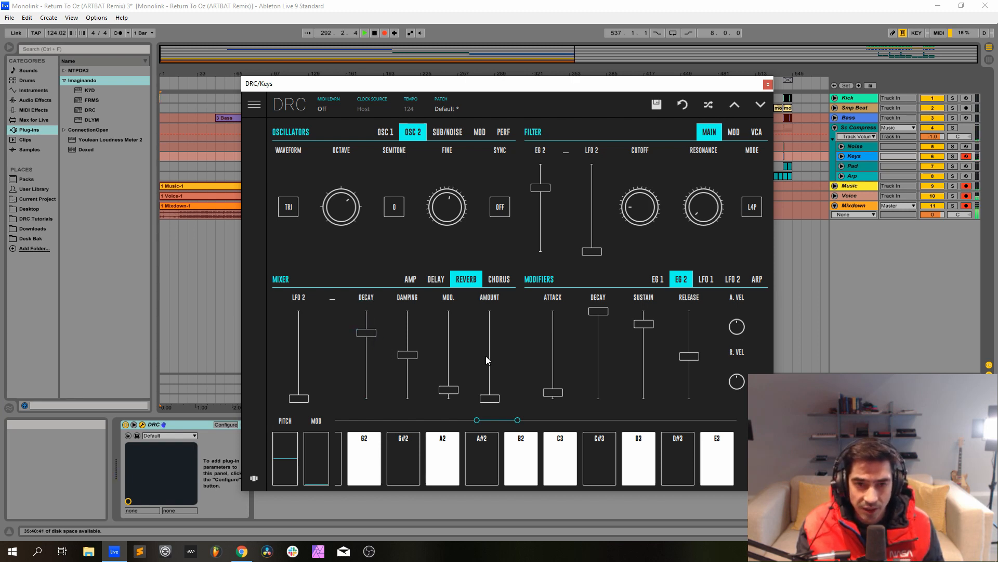
{"action": "left_click_drag", "start_coordinate": [487, 358], "coordinate": [505, 330]}
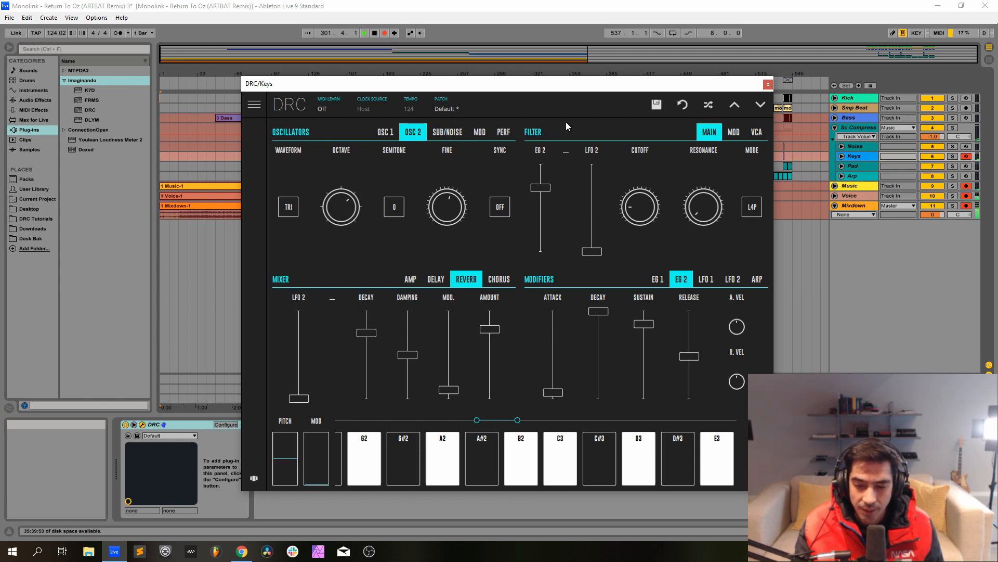
Close the Keys synth, arm the Pad track for recording and open its DRC synth window.
{"action": "left_click", "coordinate": [768, 85]}
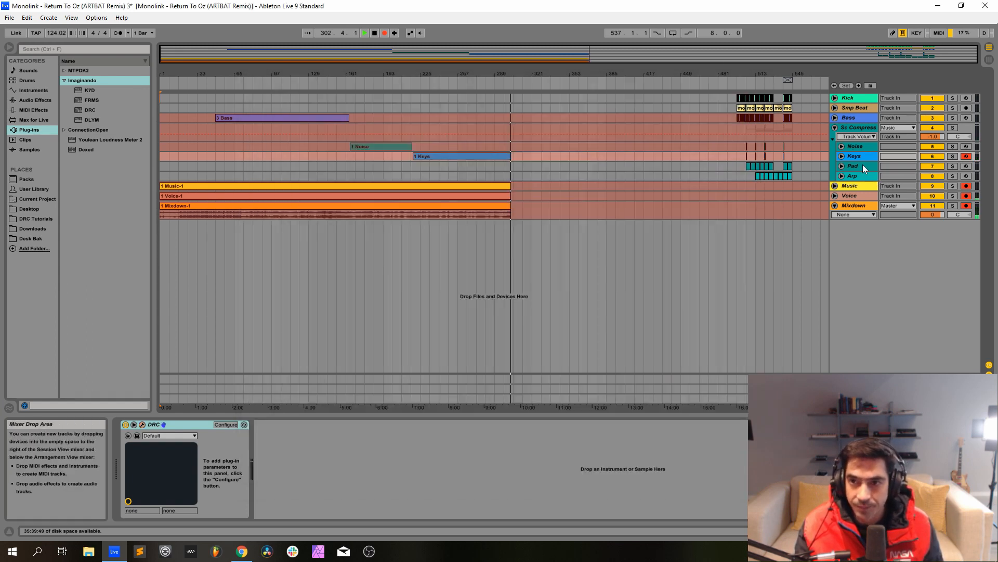
{"action": "left_click", "coordinate": [863, 165]}
{"action": "left_click", "coordinate": [966, 166]}
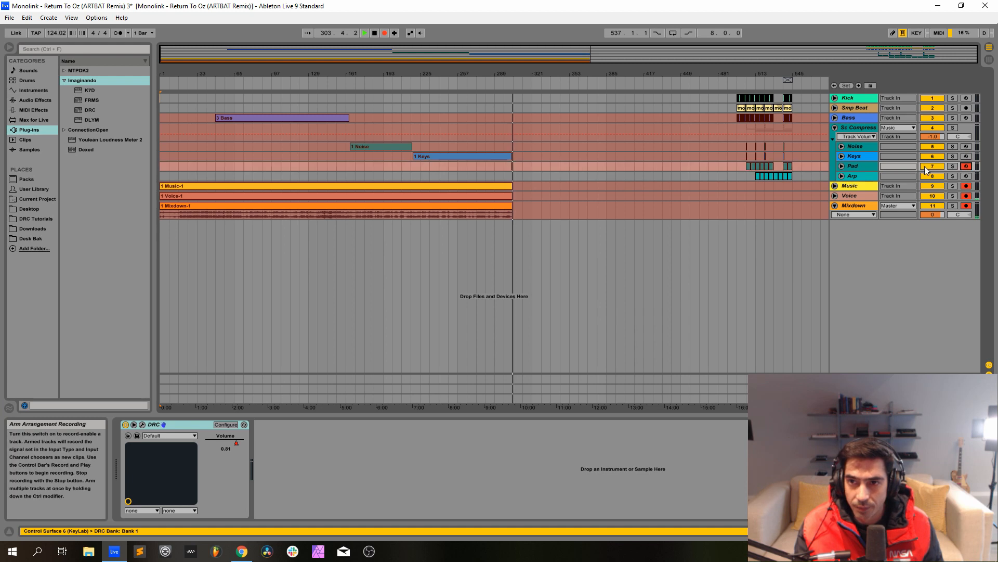
{"action": "left_click", "coordinate": [142, 425]}
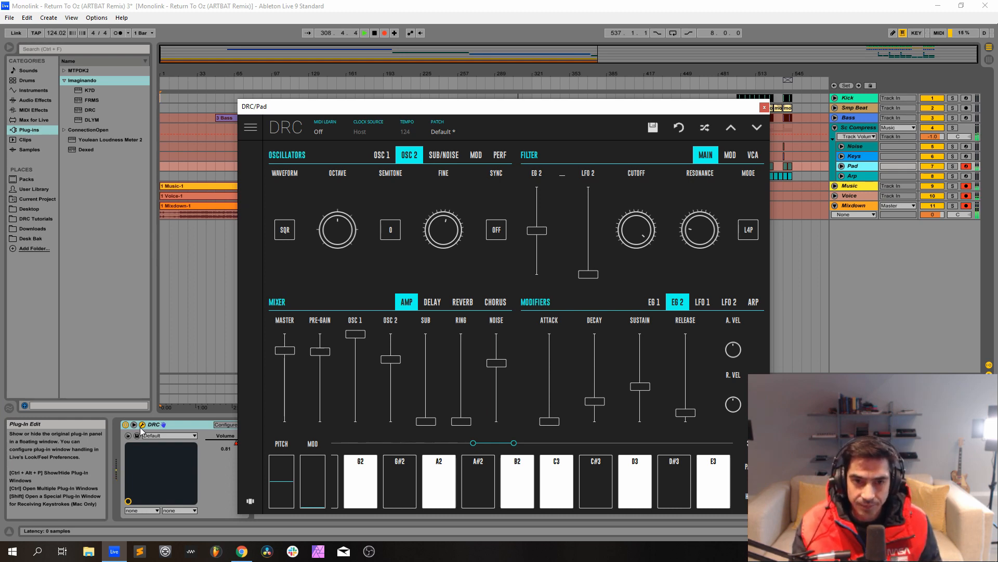
Reset the Pad synth to the Factory bank's Default patch and return to its controls.
{"action": "left_click", "coordinate": [462, 132]}
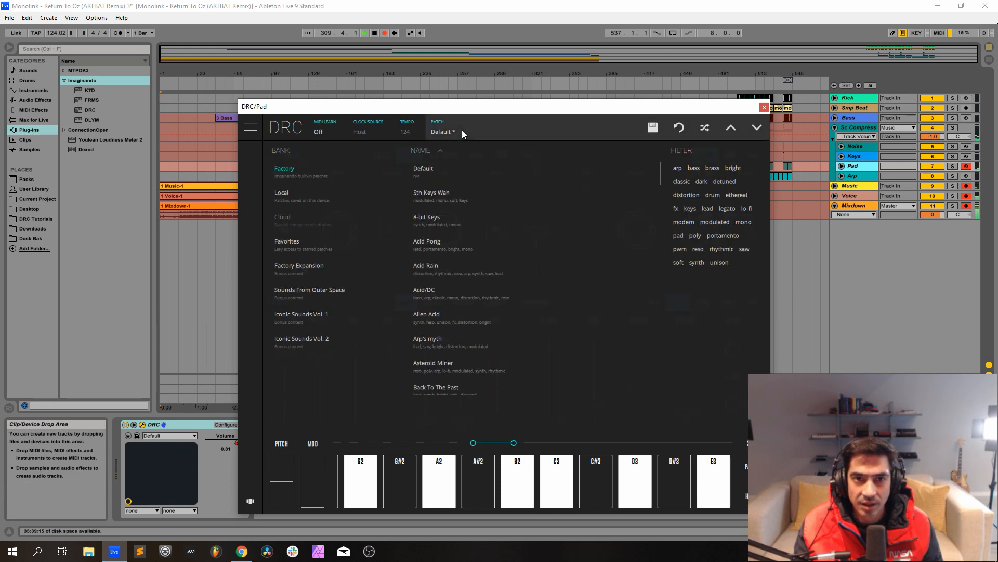
{"action": "left_click", "coordinate": [422, 175]}
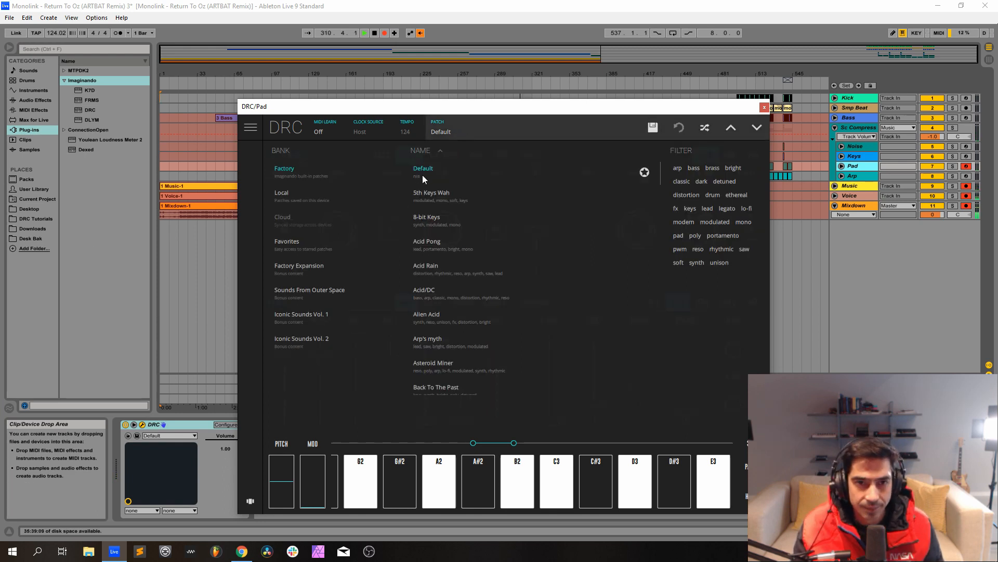
{"action": "left_click", "coordinate": [472, 124]}
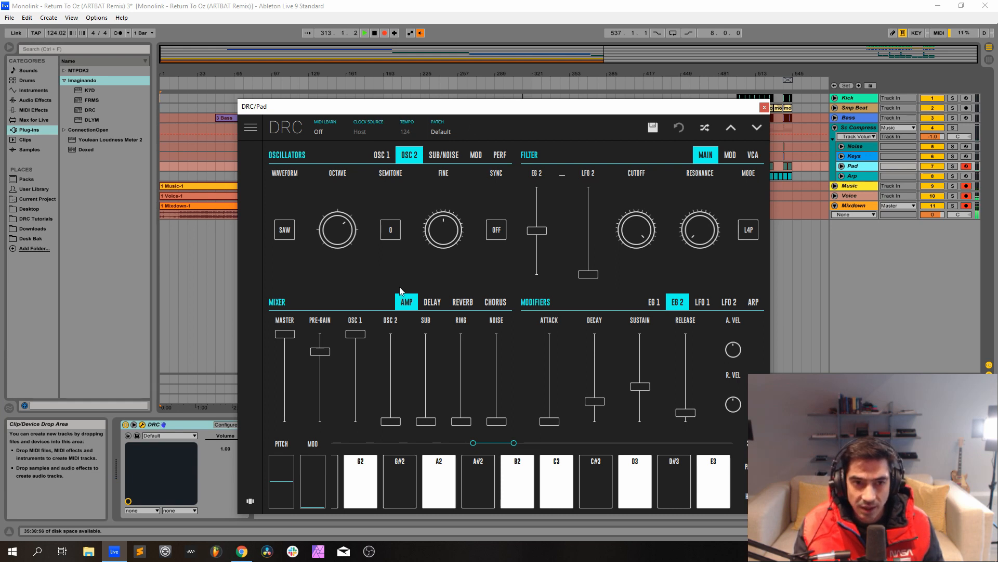
Lower the octave of Osc 2 on the Pad synth to the centre position, matching Osc 1.
{"action": "left_click", "coordinate": [382, 154]}
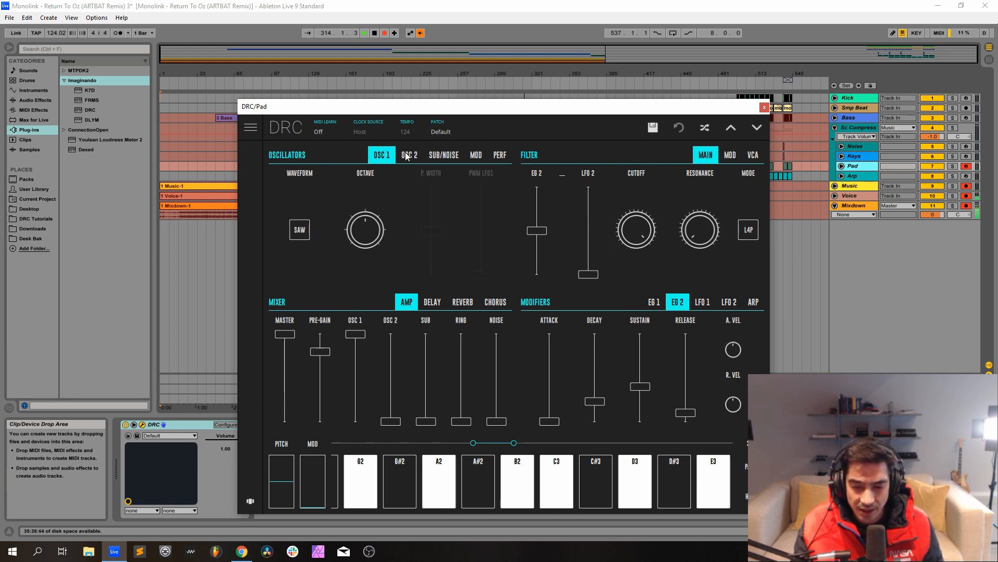
{"action": "left_click", "coordinate": [409, 155]}
{"action": "left_click", "coordinate": [338, 247]}
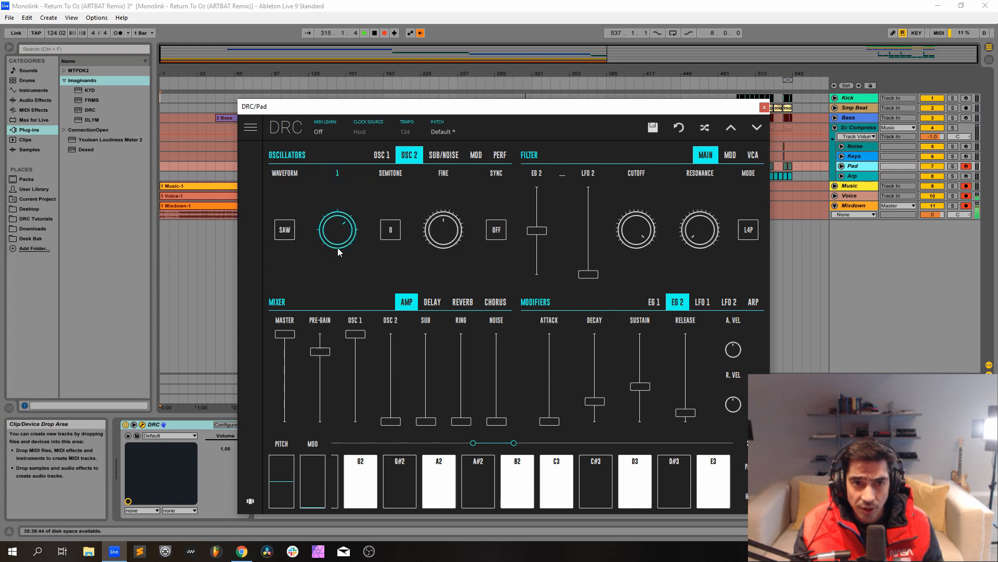
Compare the waveform choices of both Pad oscillators, trying SQR on Osc 1 and restoring SAW.
{"action": "left_click", "coordinate": [289, 233]}
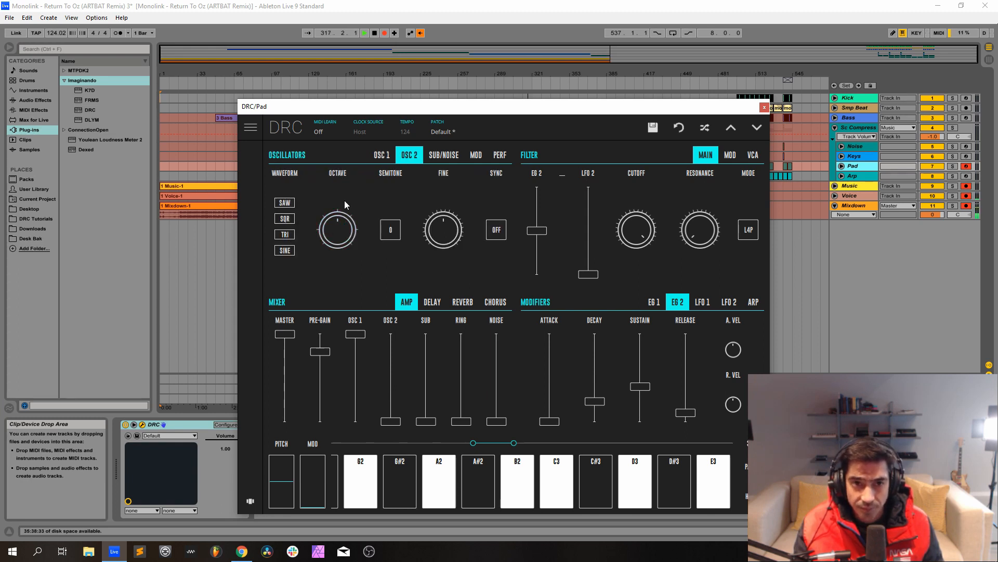
{"action": "left_click", "coordinate": [382, 155]}
{"action": "left_click", "coordinate": [299, 229]}
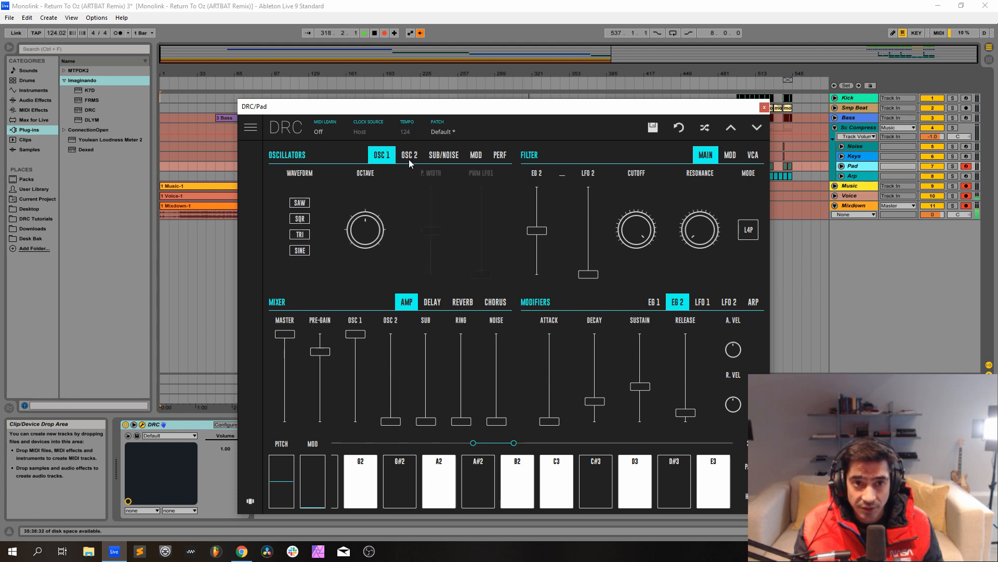
{"action": "left_click", "coordinate": [409, 160]}
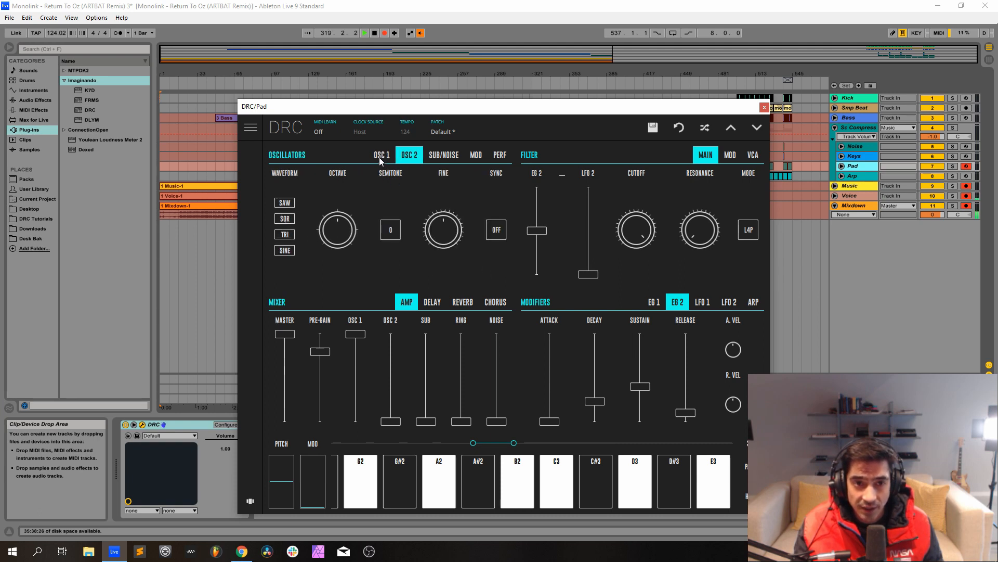
{"action": "left_click", "coordinate": [379, 157]}
{"action": "left_click", "coordinate": [298, 218]}
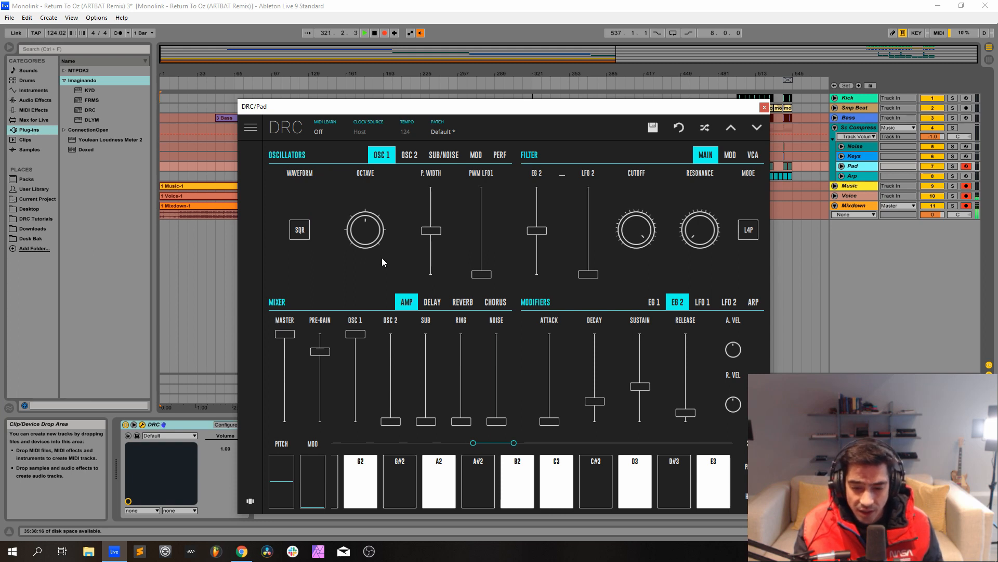
{"action": "left_click", "coordinate": [298, 231]}
{"action": "left_click", "coordinate": [299, 204]}
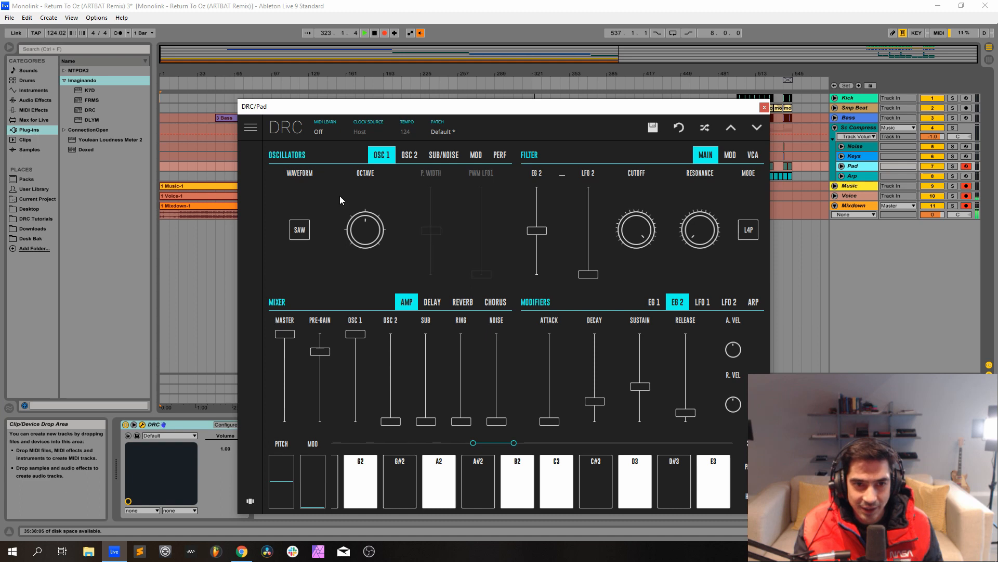
Set the waveform of Osc 2 on the Pad synth to SQR.
{"action": "left_click", "coordinate": [409, 155]}
{"action": "left_click", "coordinate": [290, 227]}
{"action": "left_click", "coordinate": [289, 219]}
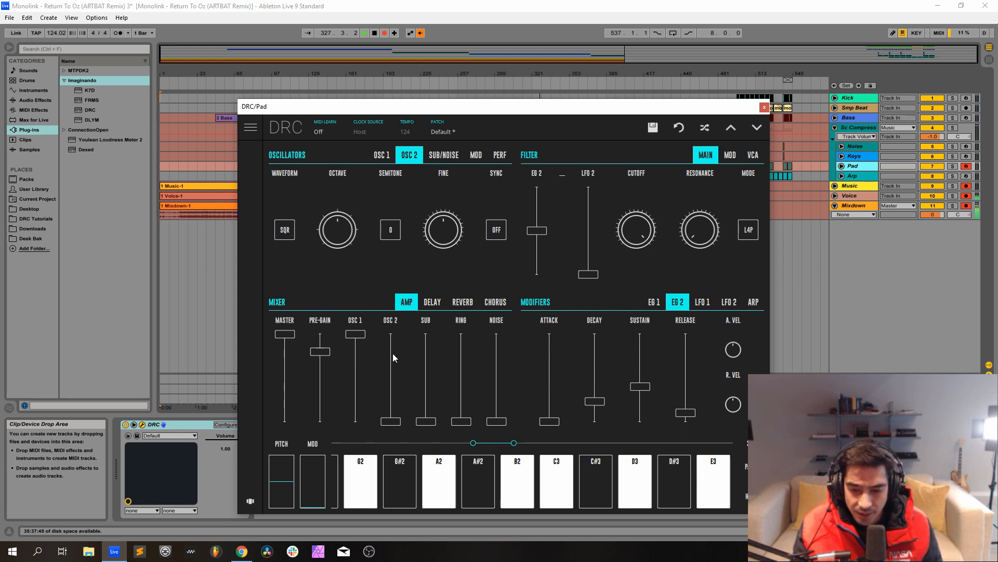
Bring Osc 2 up to about 70% in the Pad mixer, raise its fine tuning slightly and set the master level to 0.81.
{"action": "mouse_move", "coordinate": [394, 358]}
{"action": "left_mouse_down"}
{"action": "mouse_move", "coordinate": [398, 326]}
{"action": "mouse_move", "coordinate": [394, 364]}
{"action": "left_mouse_up"}
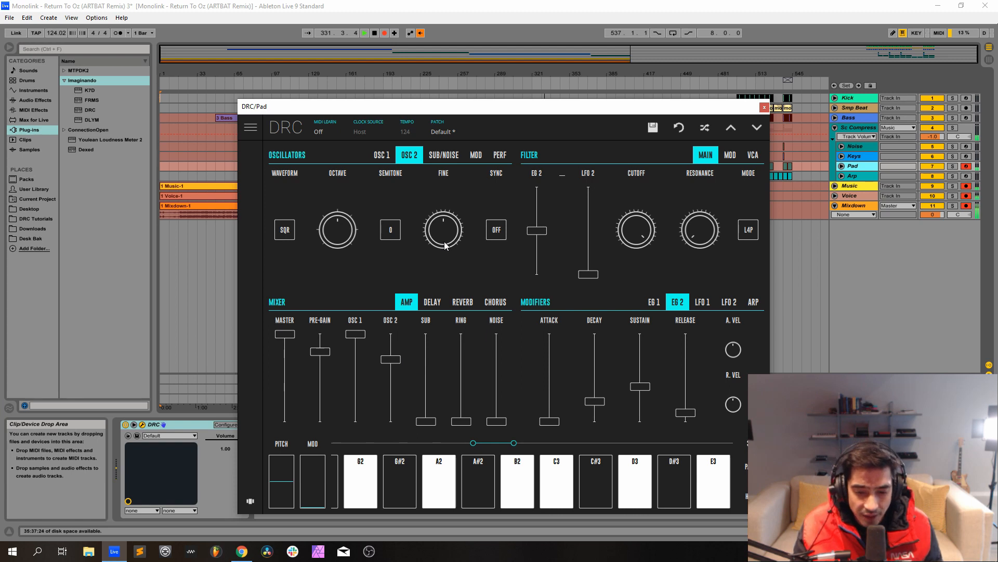
{"action": "left_click_drag", "start_coordinate": [446, 244], "coordinate": [445, 232]}
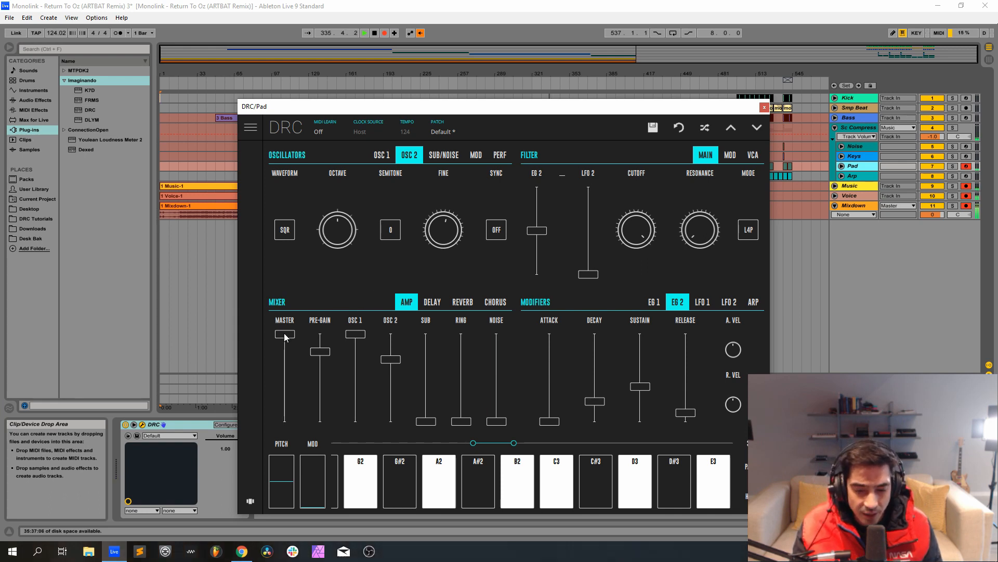
{"action": "left_click_drag", "start_coordinate": [285, 336], "coordinate": [281, 356]}
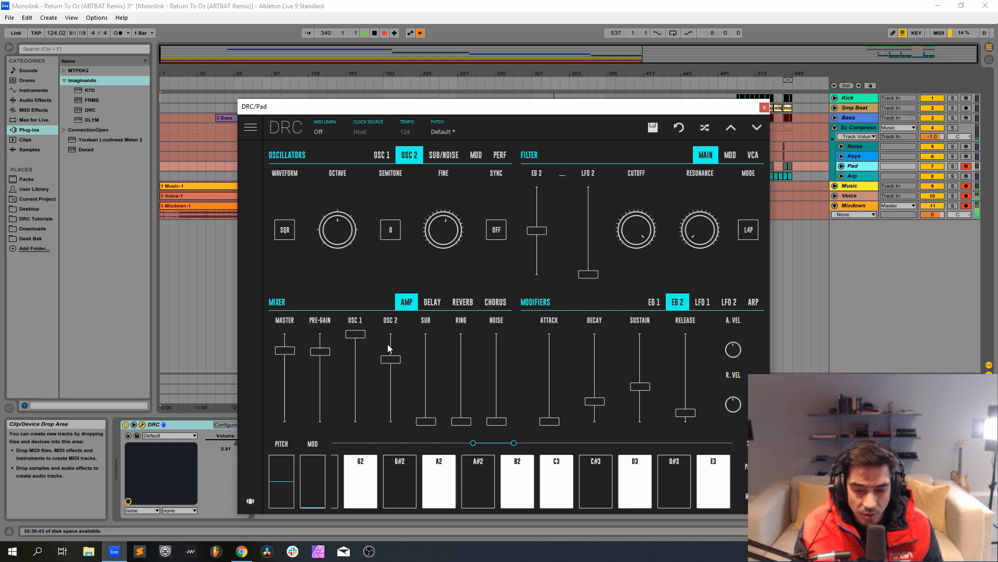
Raise the Pad synth's noise level to about 0.67, increase its filter resonance slightly and review both envelopes.
{"action": "left_click", "coordinate": [497, 370]}
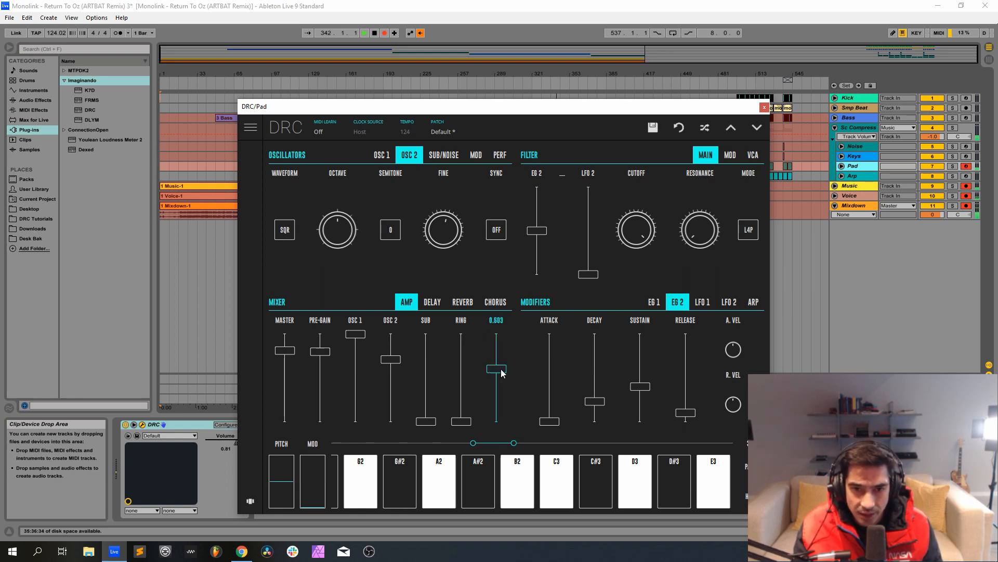
{"action": "left_click_drag", "start_coordinate": [501, 369], "coordinate": [508, 363]}
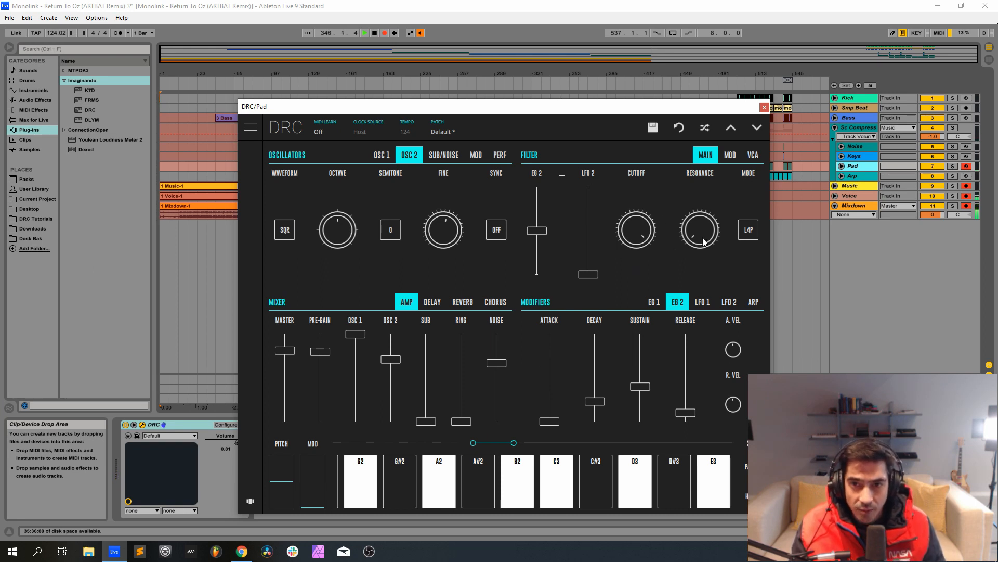
{"action": "left_click_drag", "start_coordinate": [705, 239], "coordinate": [733, 190]}
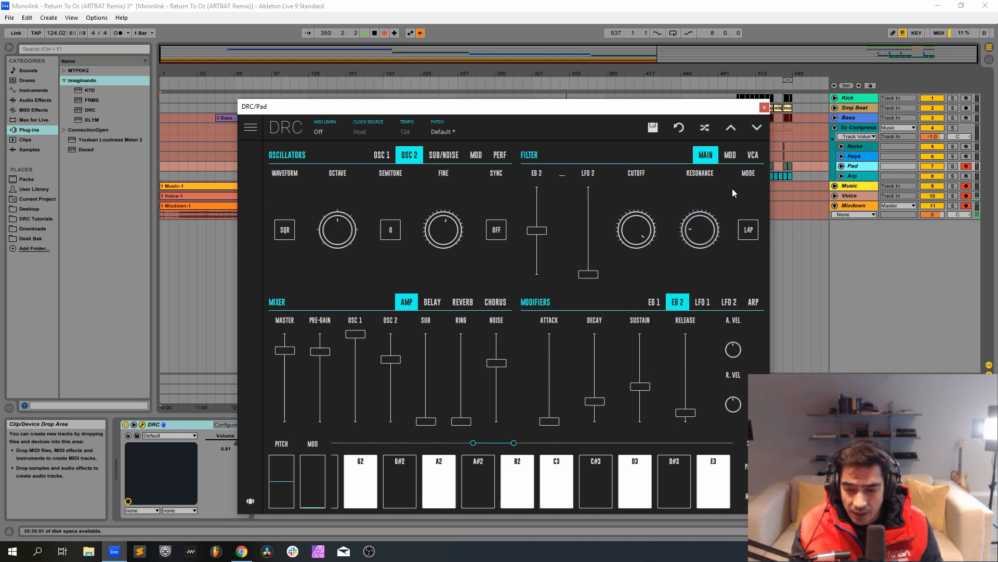
{"action": "left_click", "coordinate": [655, 302]}
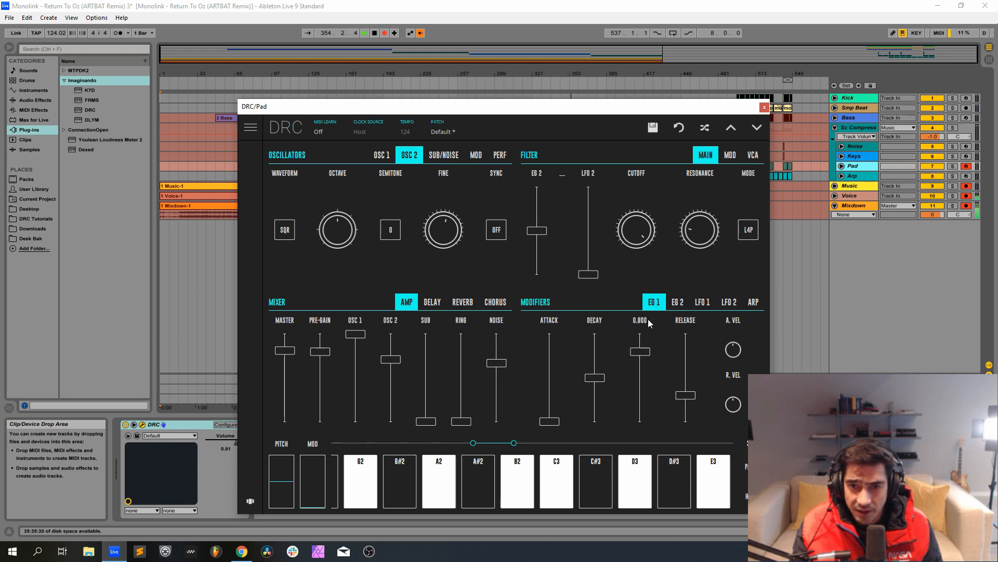
{"action": "left_click", "coordinate": [679, 307]}
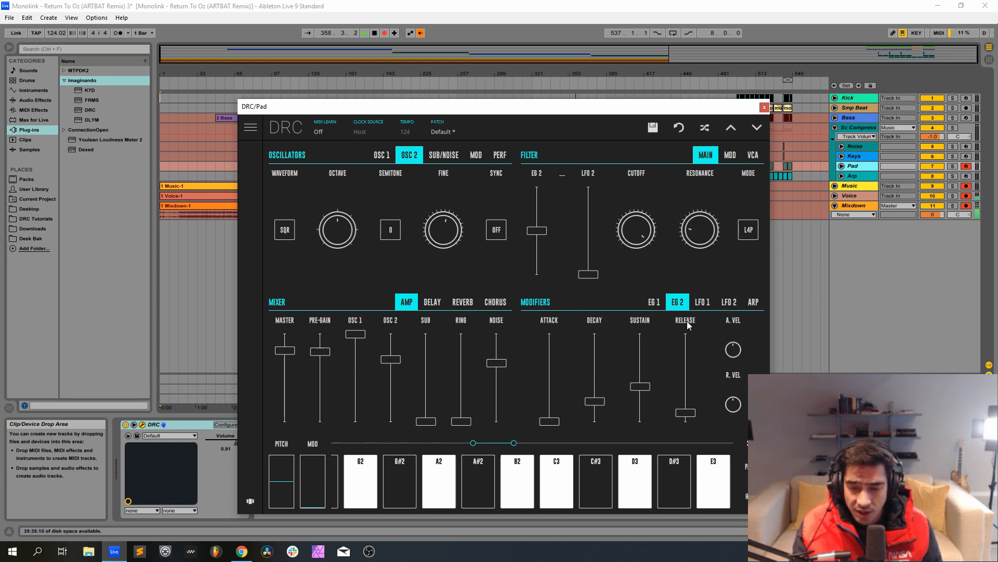
Set the Pad synth's reverb decay to about 0.71 and amount to about 0.6, and close its plug-in window.
{"action": "left_click", "coordinate": [465, 304]}
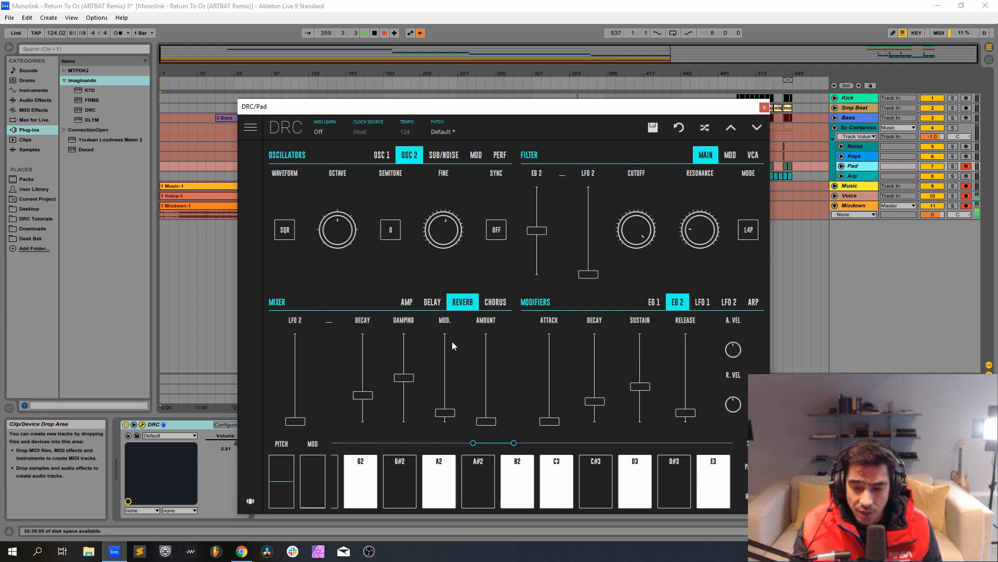
{"action": "left_click", "coordinate": [362, 364]}
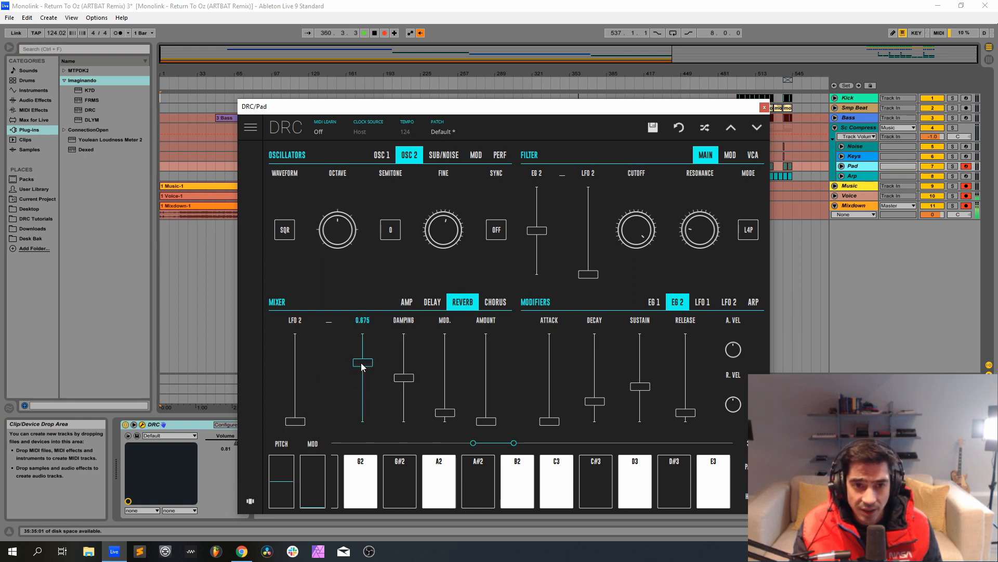
{"action": "left_click_drag", "start_coordinate": [365, 366], "coordinate": [369, 361]}
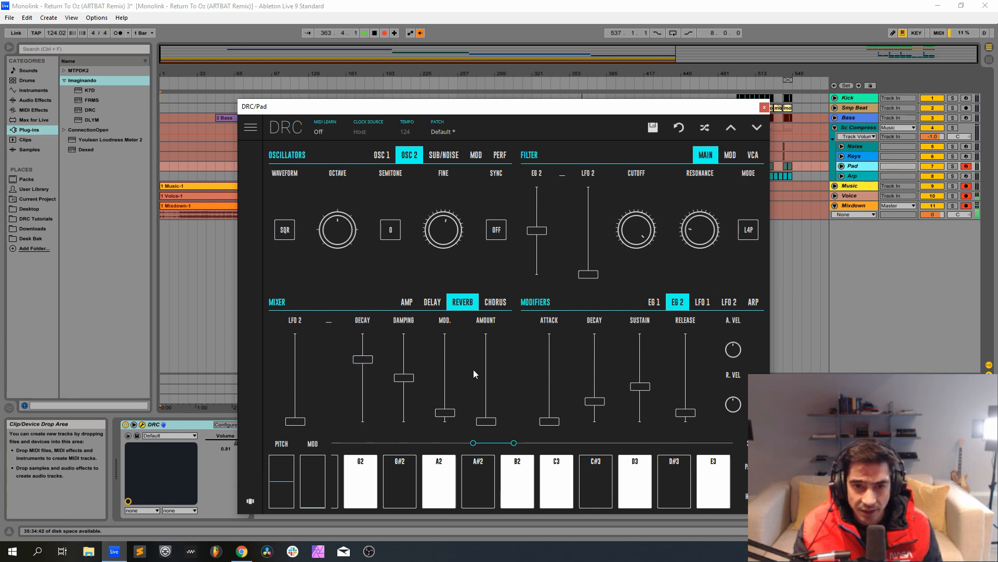
{"action": "left_click_drag", "start_coordinate": [486, 365], "coordinate": [495, 371]}
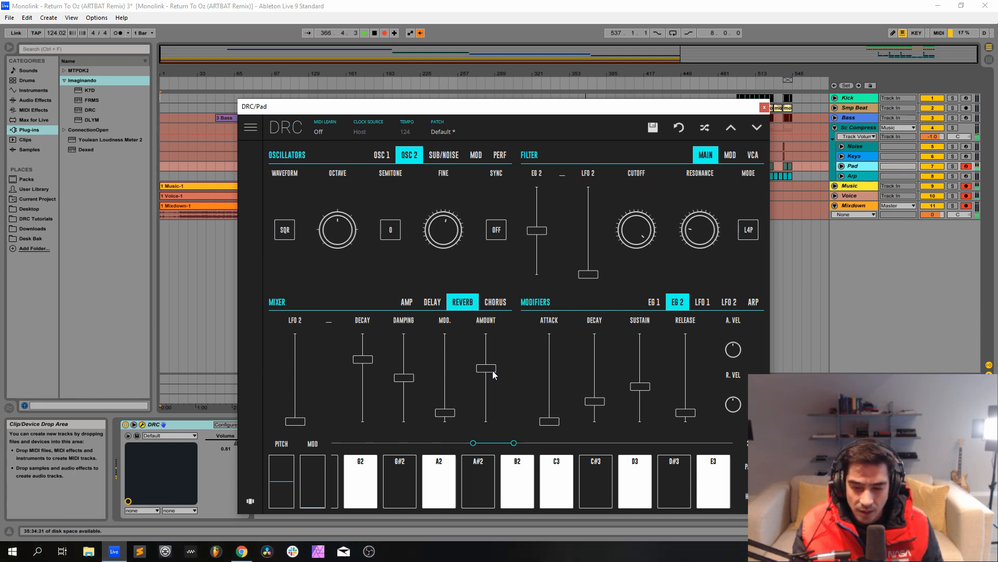
{"action": "left_click", "coordinate": [764, 107]}
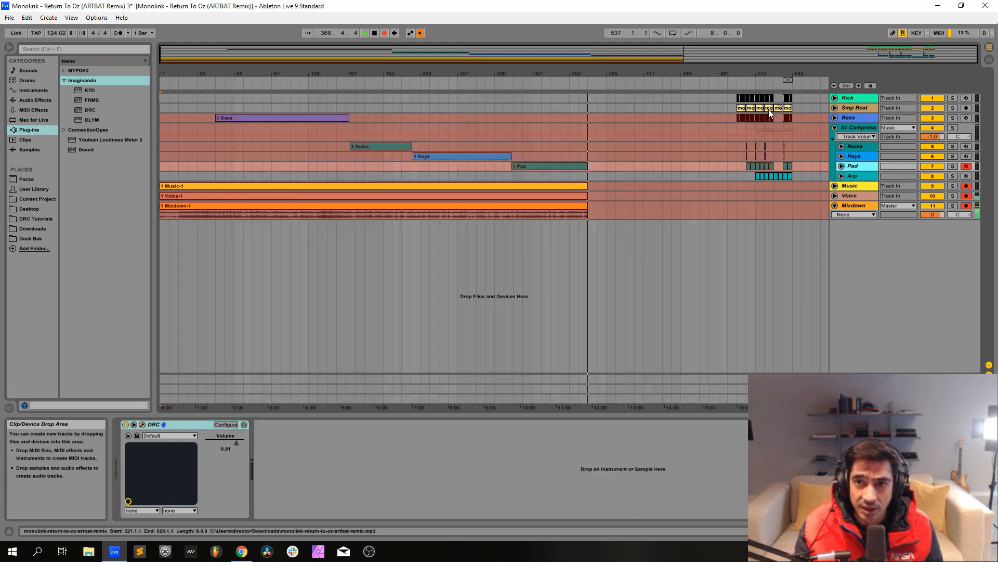
Arm the Arp track for recording and deactivate its K7D, EQ Eight and Glue Compressor devices.
{"action": "left_click", "coordinate": [966, 176]}
{"action": "left_click", "coordinate": [966, 177]}
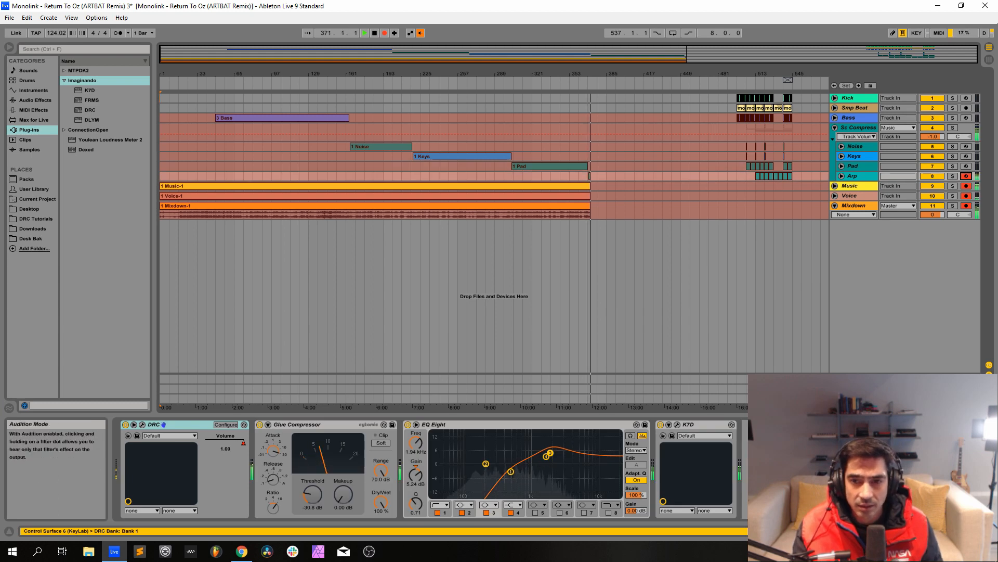
{"action": "left_click", "coordinate": [660, 424]}
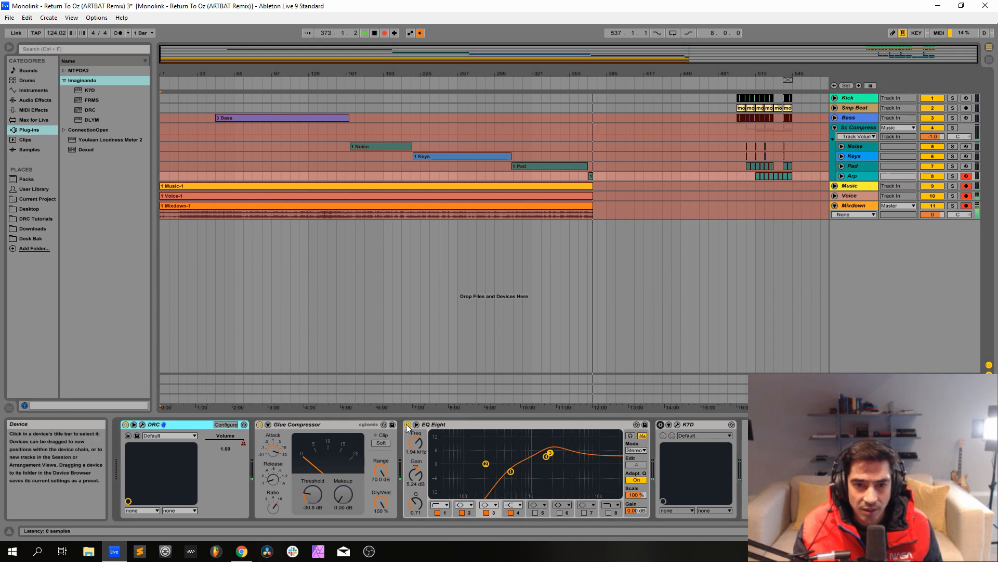
{"action": "left_click", "coordinate": [408, 424]}
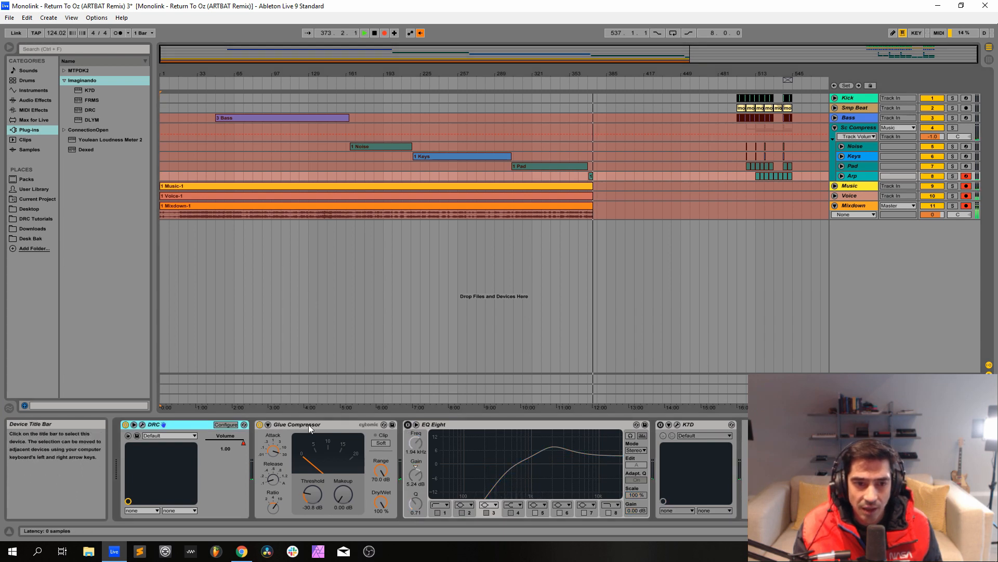
{"action": "left_click", "coordinate": [260, 425]}
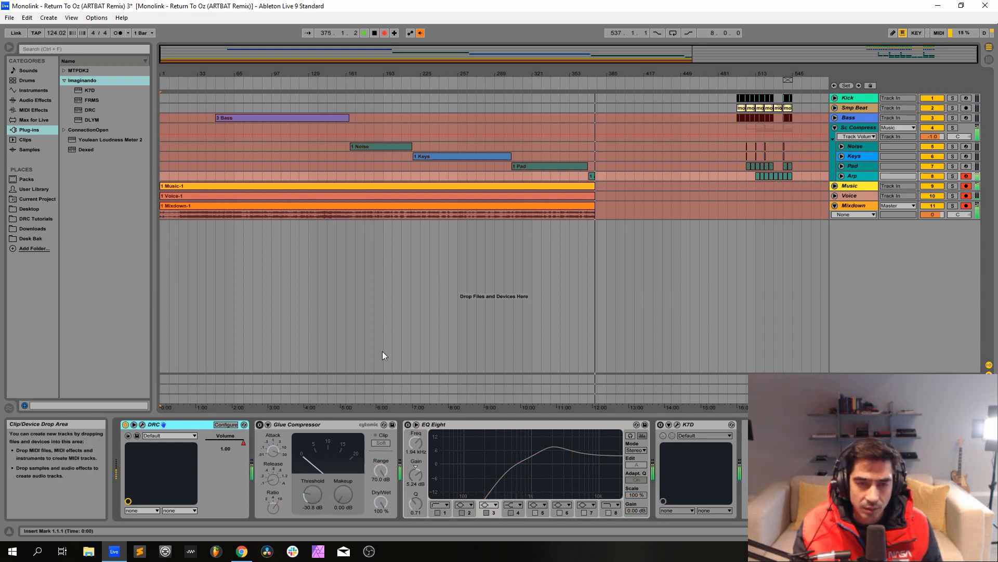
Load the Factory Default patch in the Arp track's DRC synth and raise the mixer's pre-gain to maximum.
{"action": "left_click", "coordinate": [142, 426]}
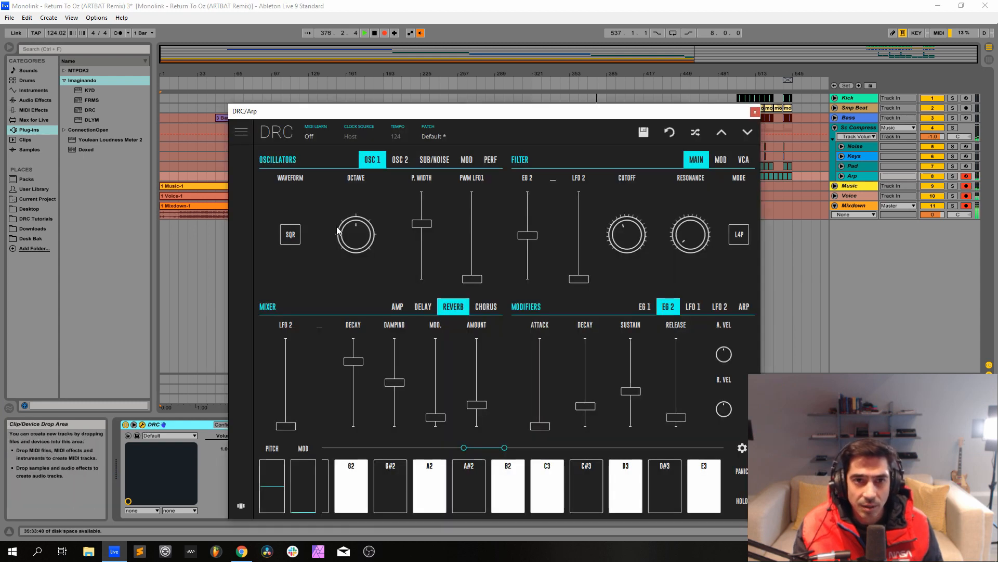
{"action": "left_click", "coordinate": [442, 138]}
{"action": "left_click", "coordinate": [444, 168]}
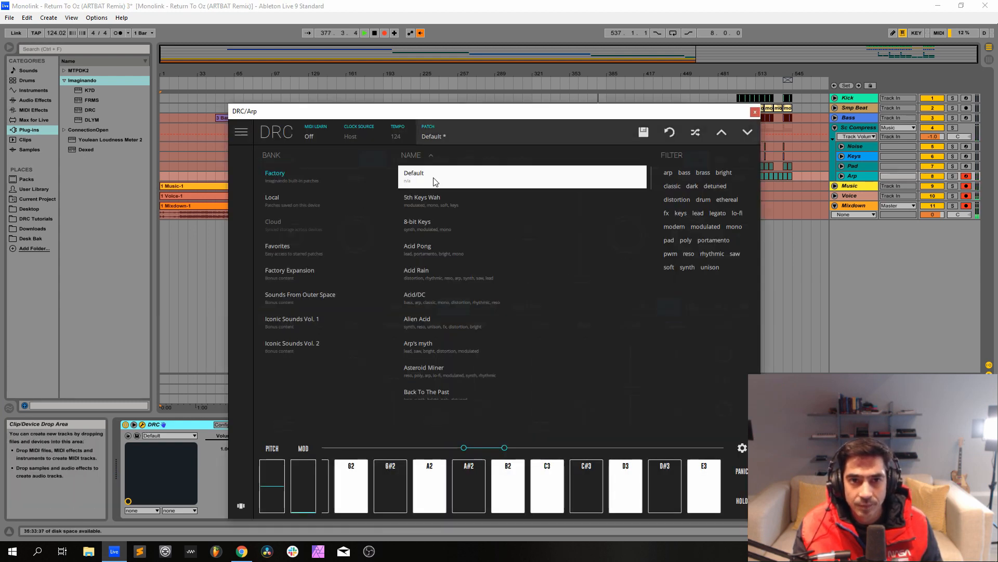
{"action": "left_click", "coordinate": [461, 137]}
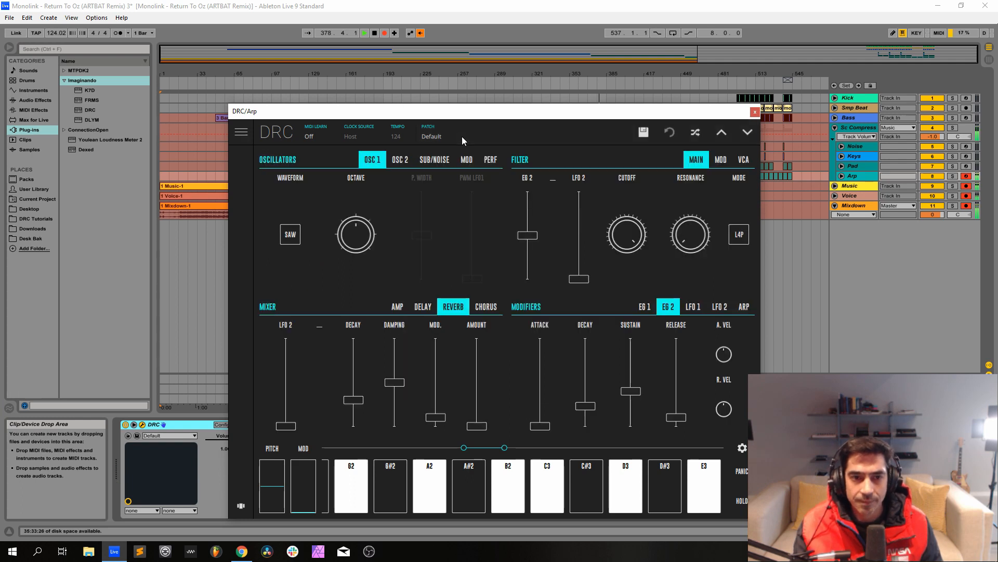
{"action": "left_click", "coordinate": [400, 309]}
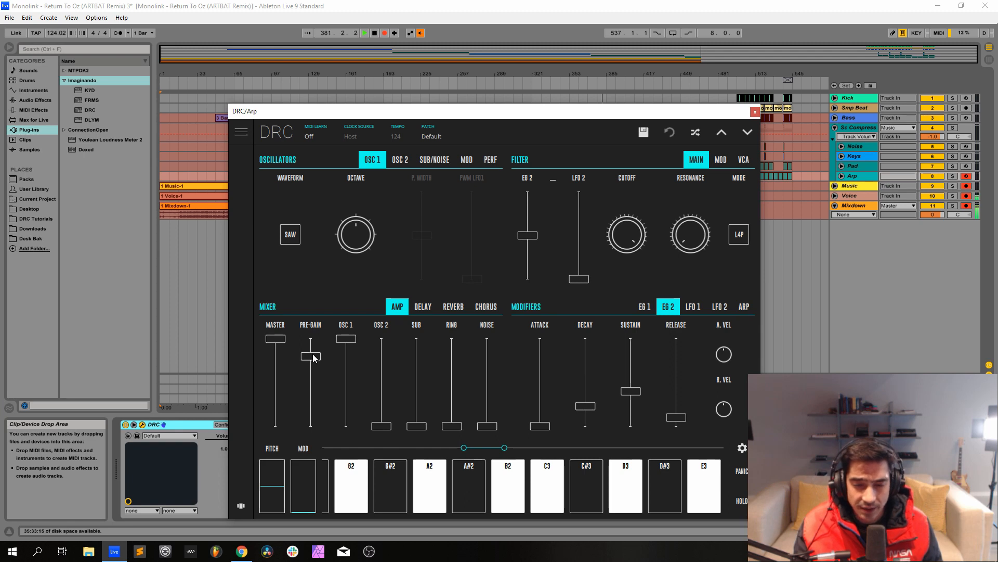
{"action": "left_click_drag", "start_coordinate": [314, 357], "coordinate": [311, 338]}
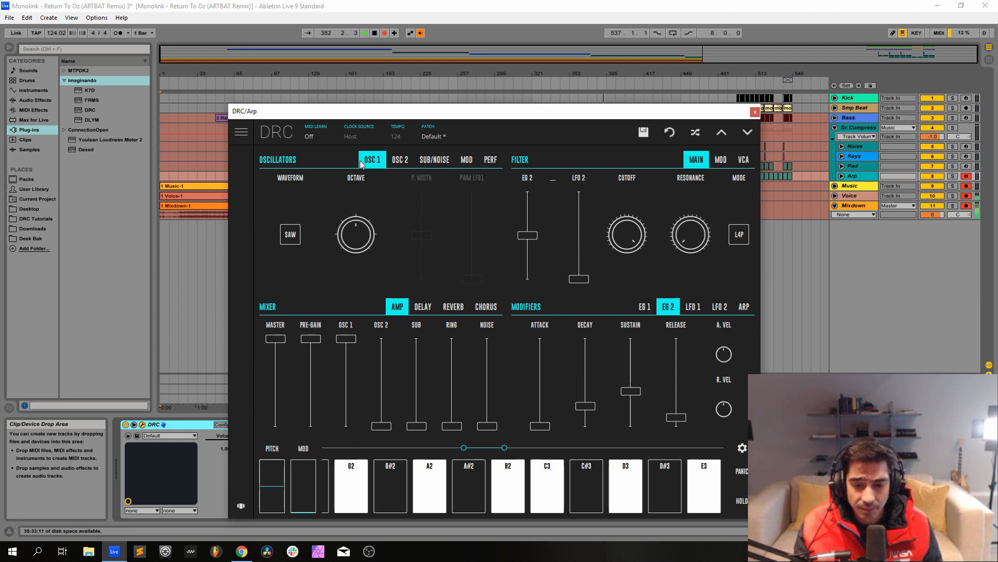
Set Osc 1 of the Arp synth to SQR with a pulse width of about 0.63, and lower the filter cutoff to just below the midpoint.
{"action": "left_click", "coordinate": [296, 238]}
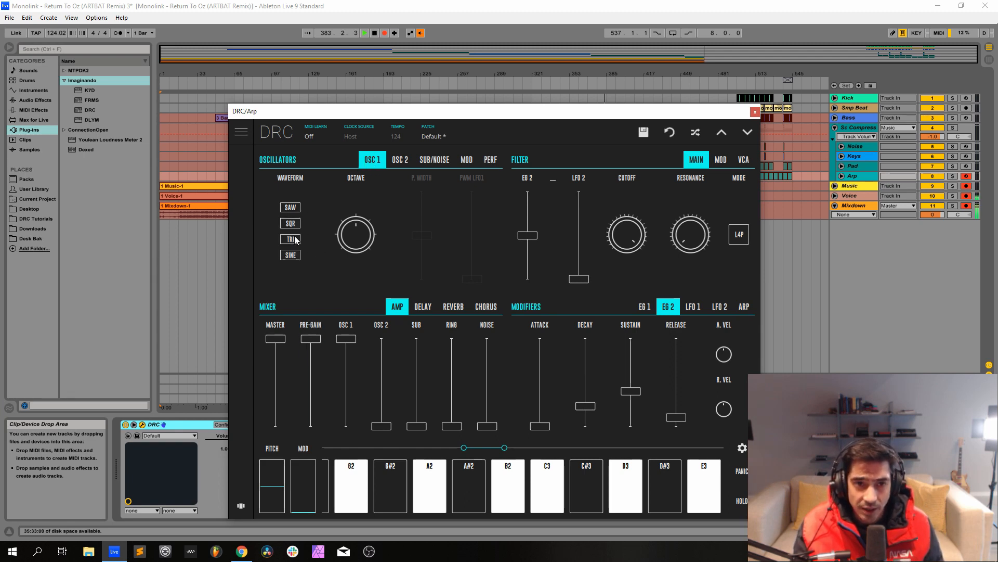
{"action": "left_click", "coordinate": [291, 223]}
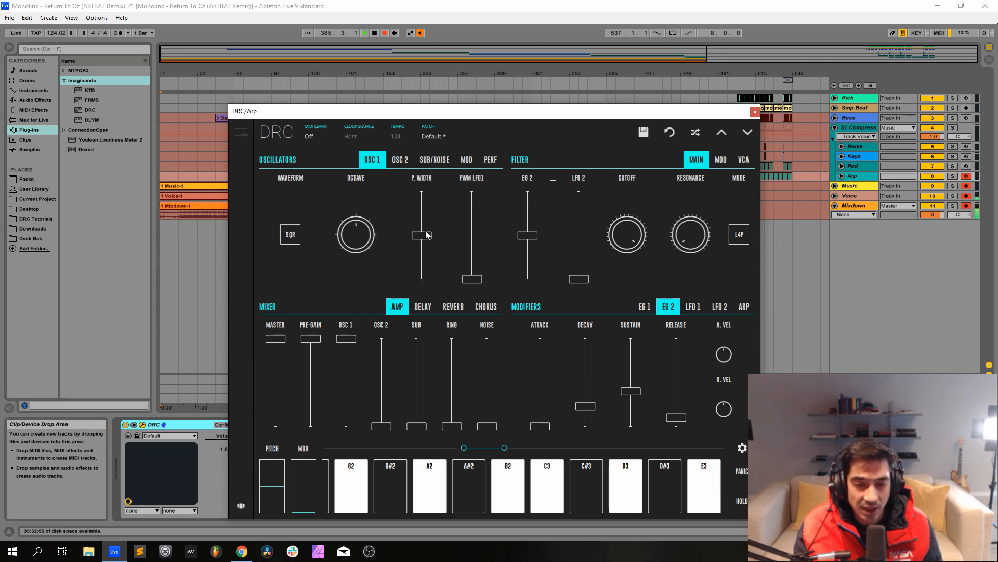
{"action": "left_click_drag", "start_coordinate": [428, 238], "coordinate": [430, 225]}
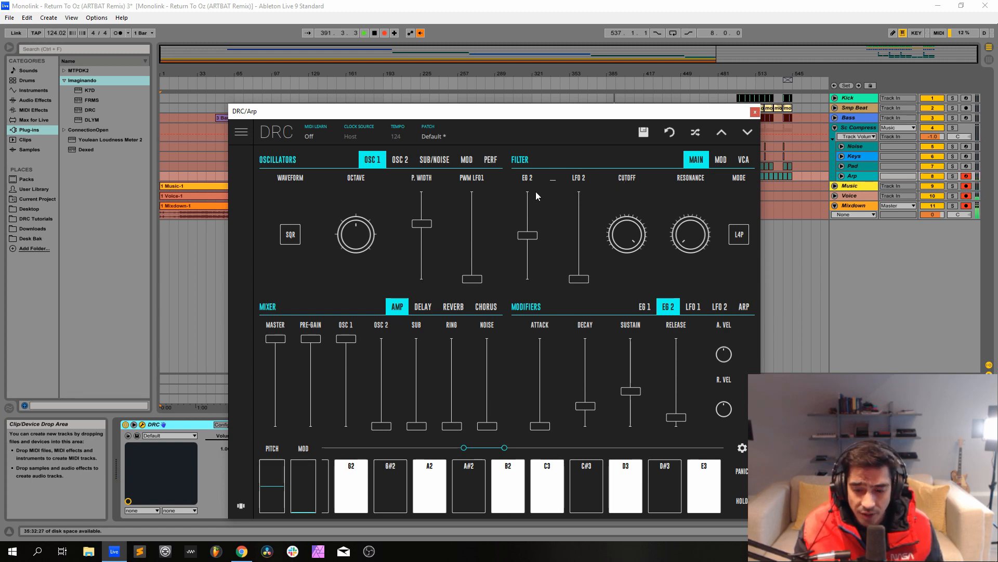
{"action": "left_click", "coordinate": [626, 232]}
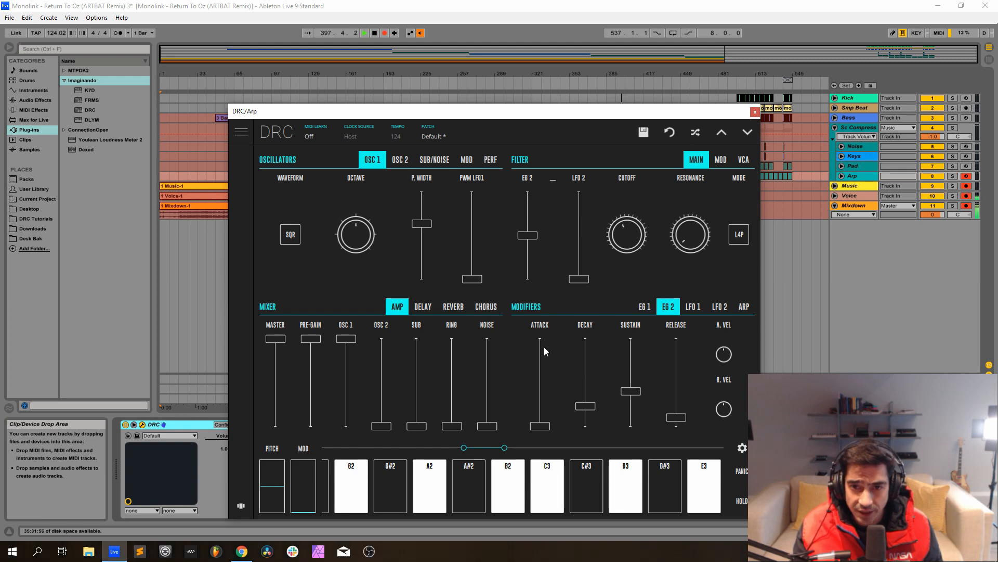
Shape EG 1 of the Arp synth with decay at about 0.25, sustain at zero and release at about 0.13.
{"action": "left_click", "coordinate": [645, 306]}
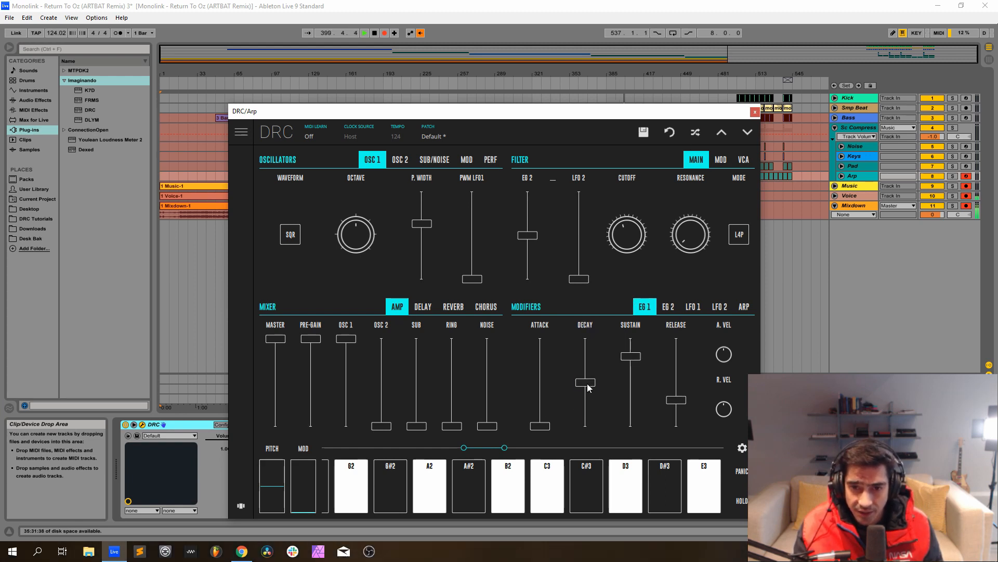
{"action": "left_click_drag", "start_coordinate": [587, 382], "coordinate": [586, 407]}
{"action": "left_click_drag", "start_coordinate": [631, 356], "coordinate": [632, 431]}
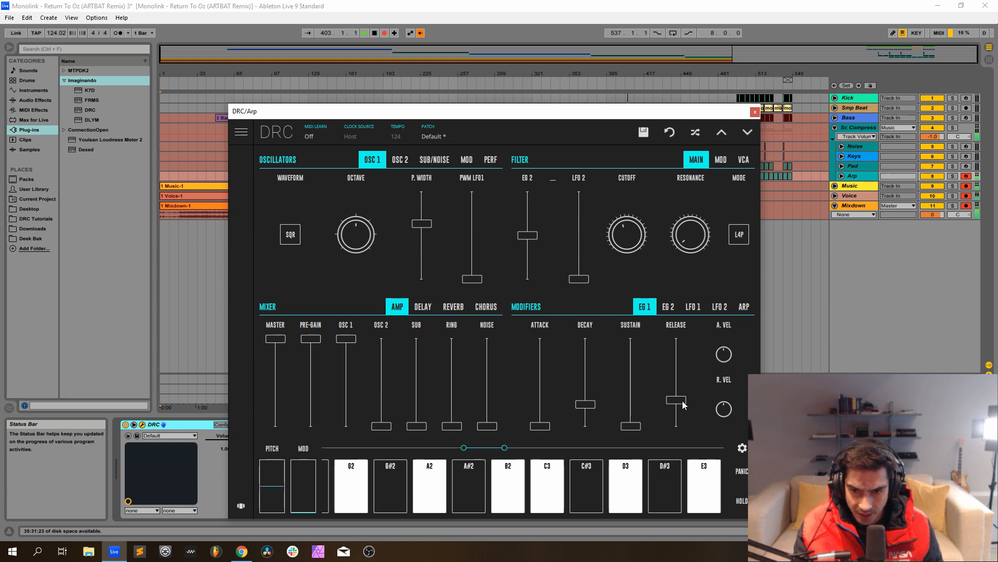
{"action": "left_click_drag", "start_coordinate": [682, 405], "coordinate": [683, 419]}
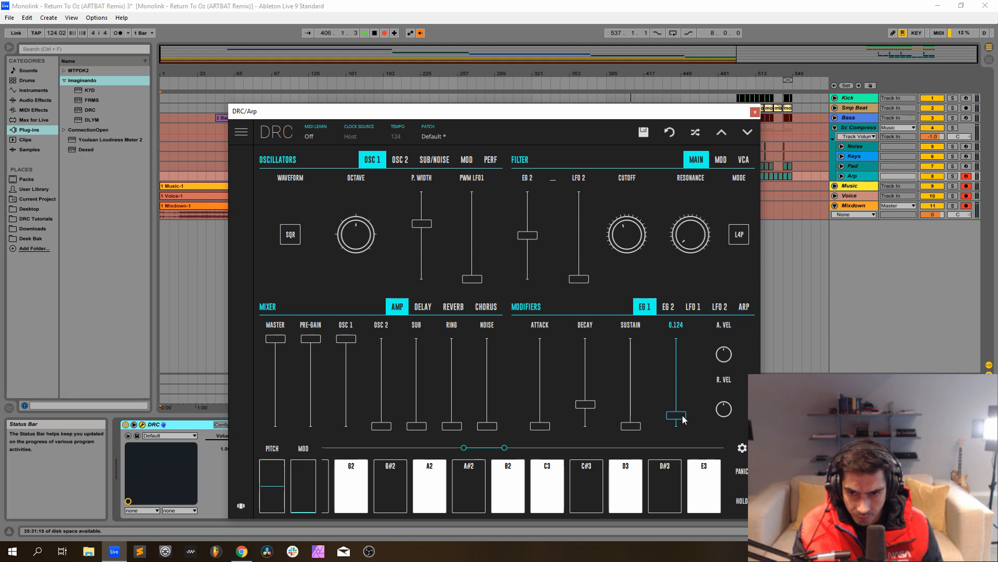
Try different decay times on EG 2 of the Arp synth and bring the decay back to its default.
{"action": "left_click", "coordinate": [667, 306]}
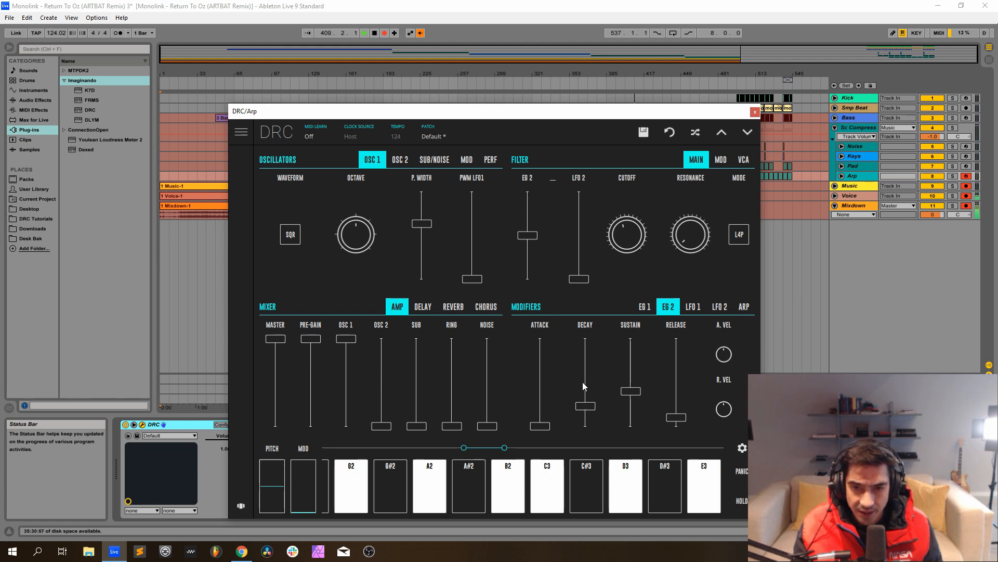
{"action": "mouse_move", "coordinate": [588, 410]}
{"action": "left_mouse_down"}
{"action": "mouse_move", "coordinate": [598, 401]}
{"action": "mouse_move", "coordinate": [590, 409]}
{"action": "left_mouse_up"}
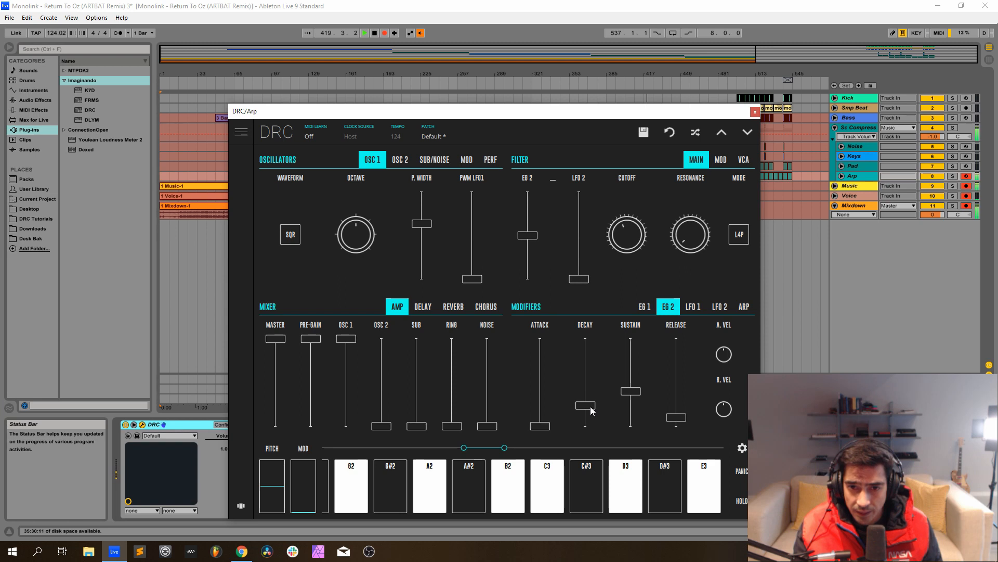
{"action": "left_click_drag", "start_coordinate": [591, 409], "coordinate": [595, 410]}
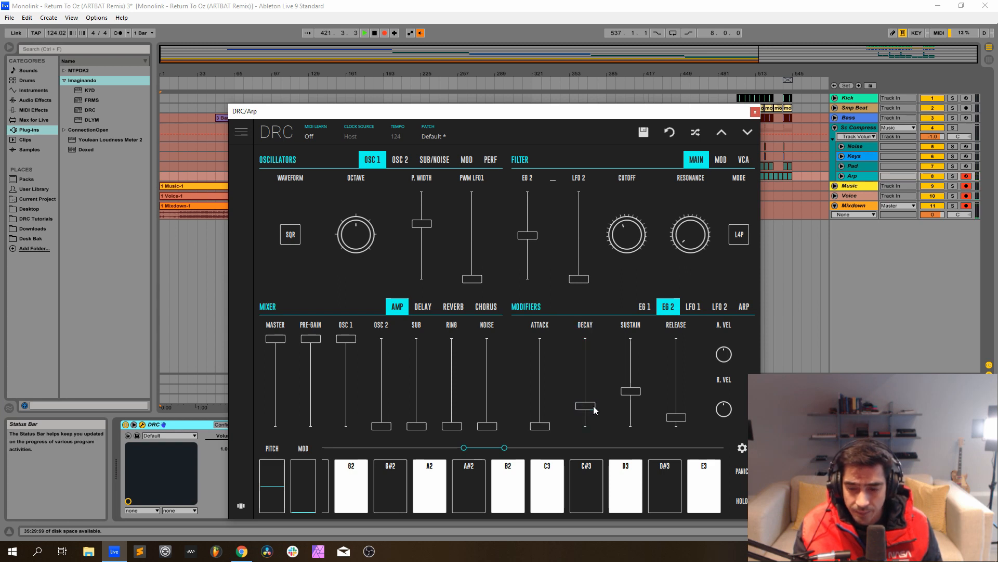
Set the Arp synth's reverb amount to about 0.25 and decay to about 0.74, and close its plug-in window.
{"action": "left_click", "coordinate": [462, 307]}
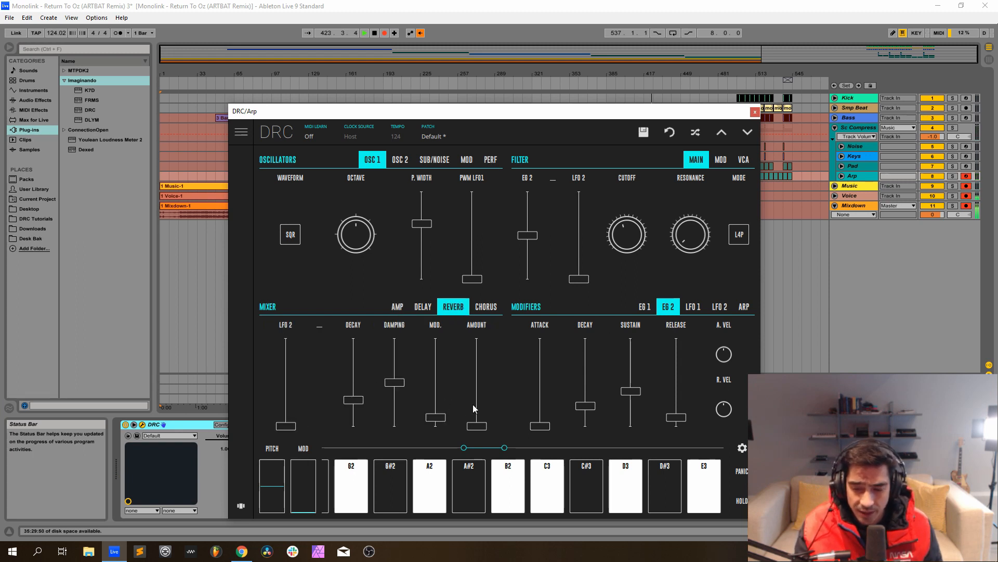
{"action": "left_click_drag", "start_coordinate": [476, 425], "coordinate": [485, 405]}
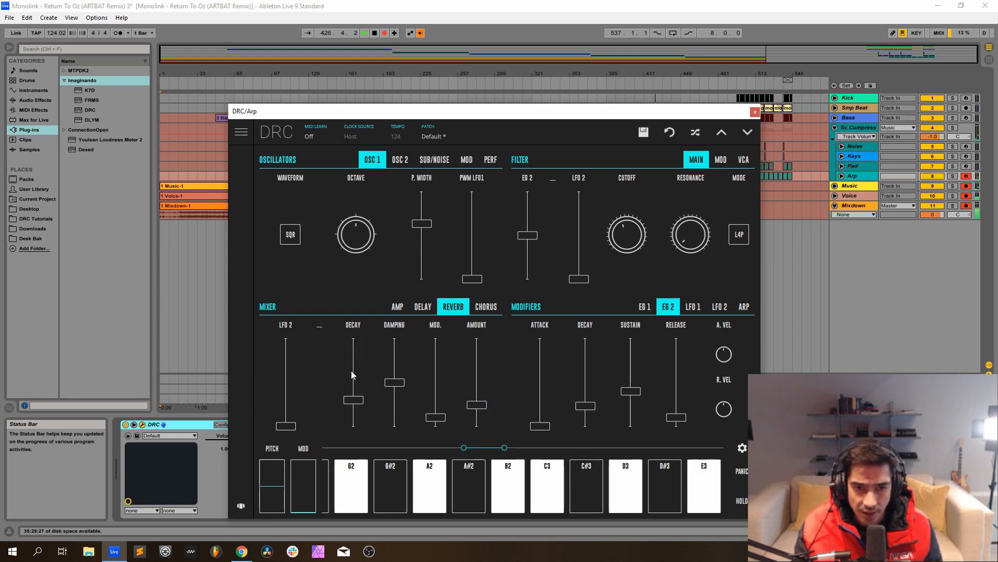
{"action": "left_click_drag", "start_coordinate": [352, 370], "coordinate": [356, 365]}
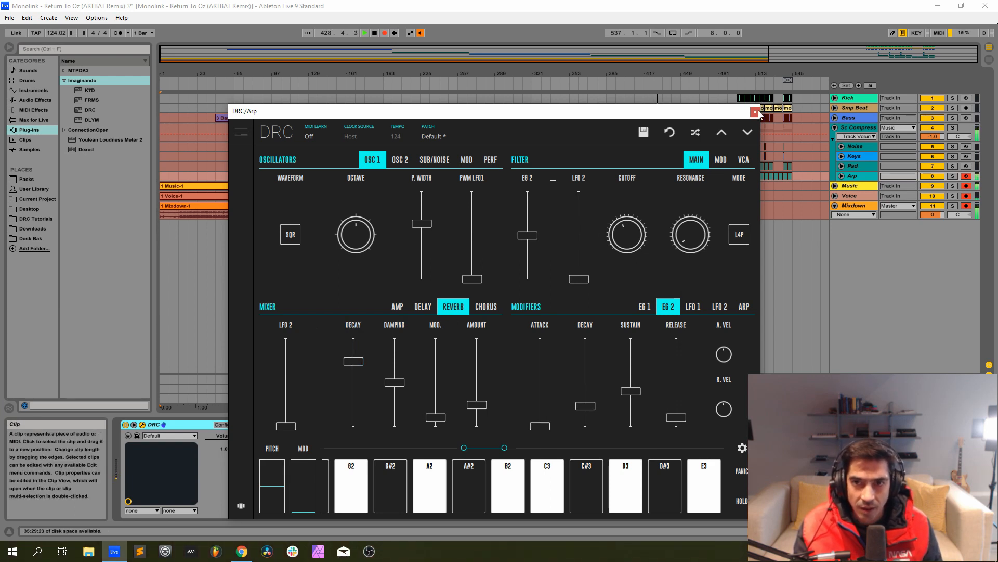
{"action": "left_click", "coordinate": [755, 113]}
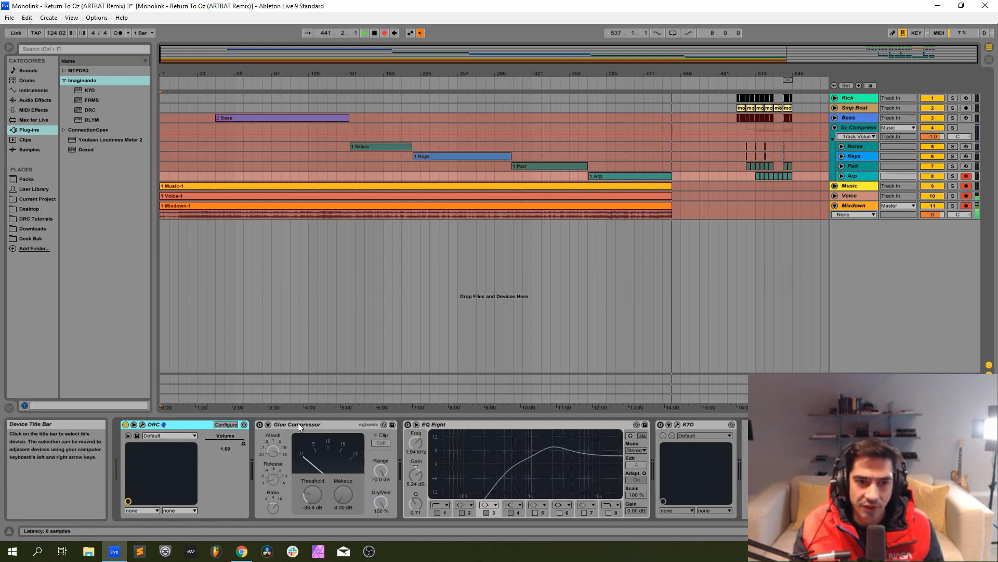
Reactivate the Glue Compressor and EQ Eight on the Arp track.
{"action": "left_click", "coordinate": [259, 425]}
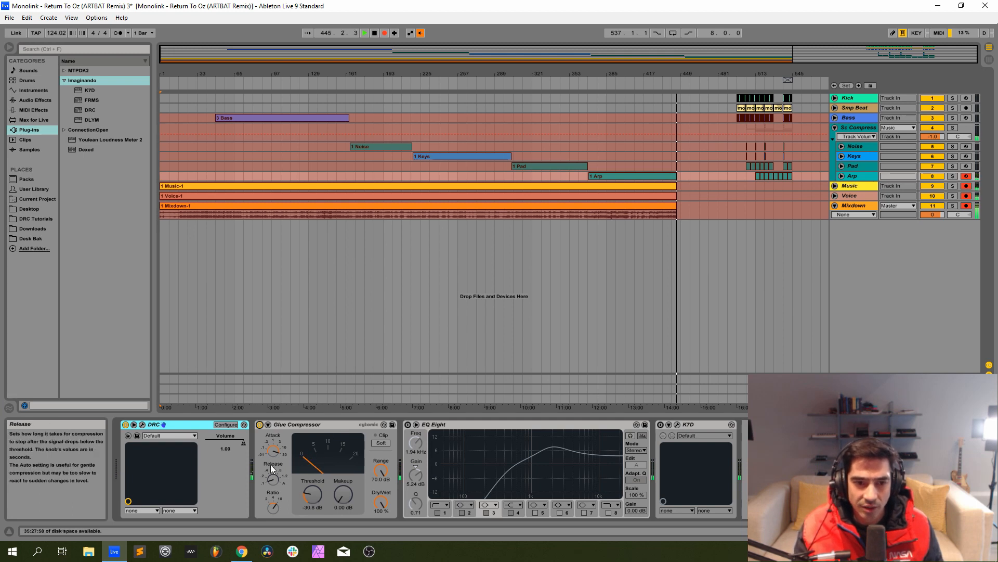
{"action": "left_click", "coordinate": [409, 425]}
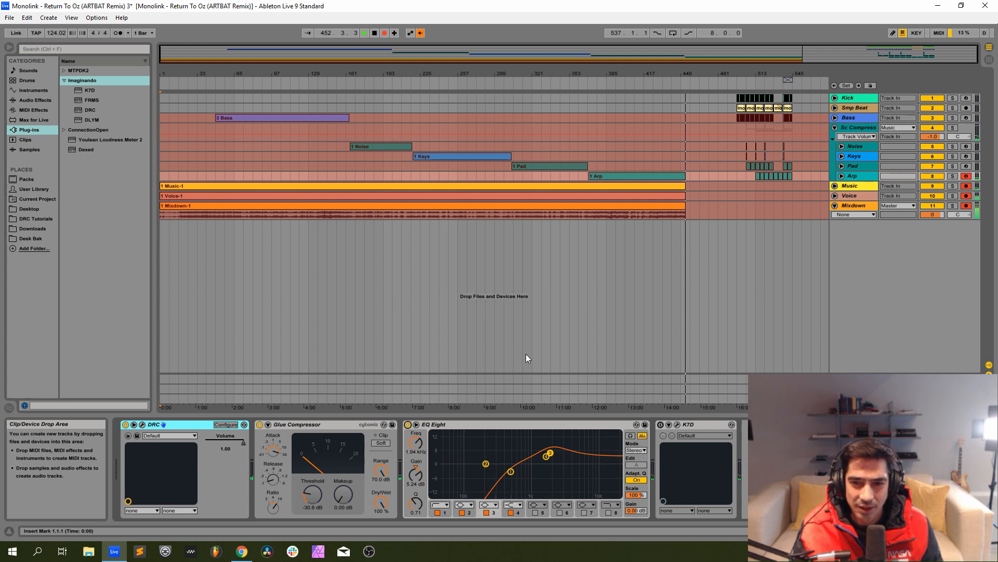
Open the K7D delay on the Arp track, adjust its dry/wet mix and set the feedback to about 0.415.
{"action": "left_click", "coordinate": [676, 424]}
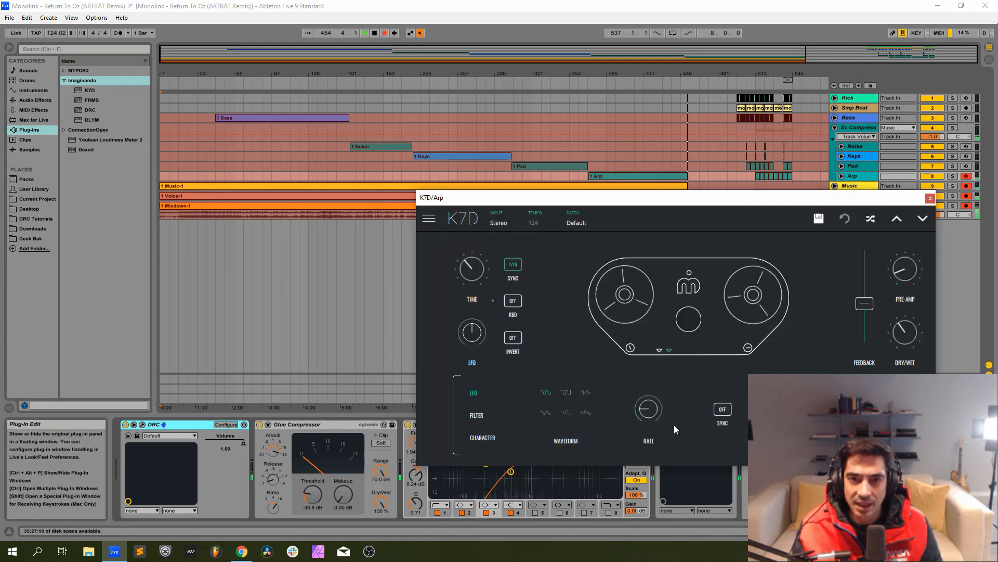
{"action": "left_click_drag", "start_coordinate": [572, 197], "coordinate": [316, 111]}
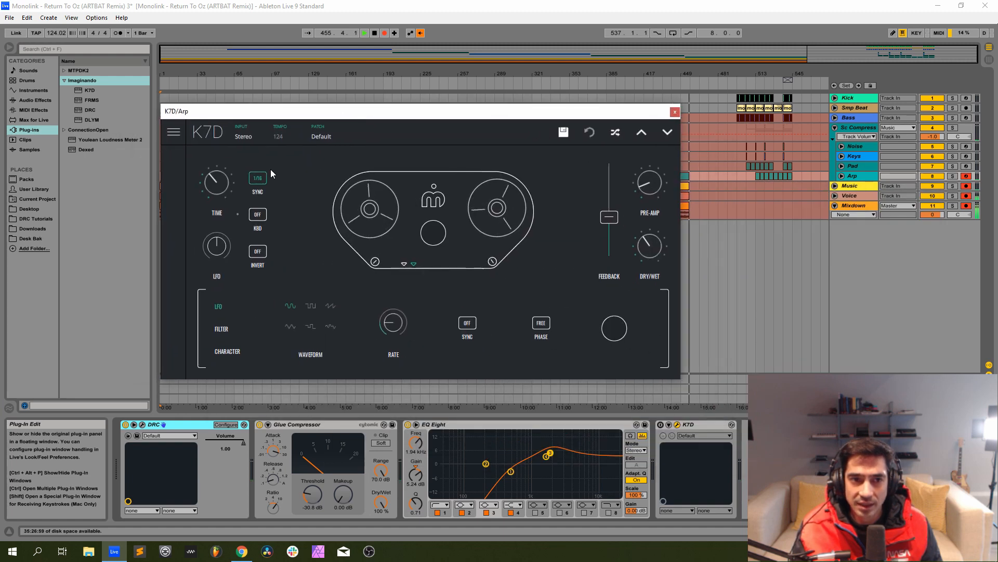
{"action": "left_click", "coordinate": [652, 251]}
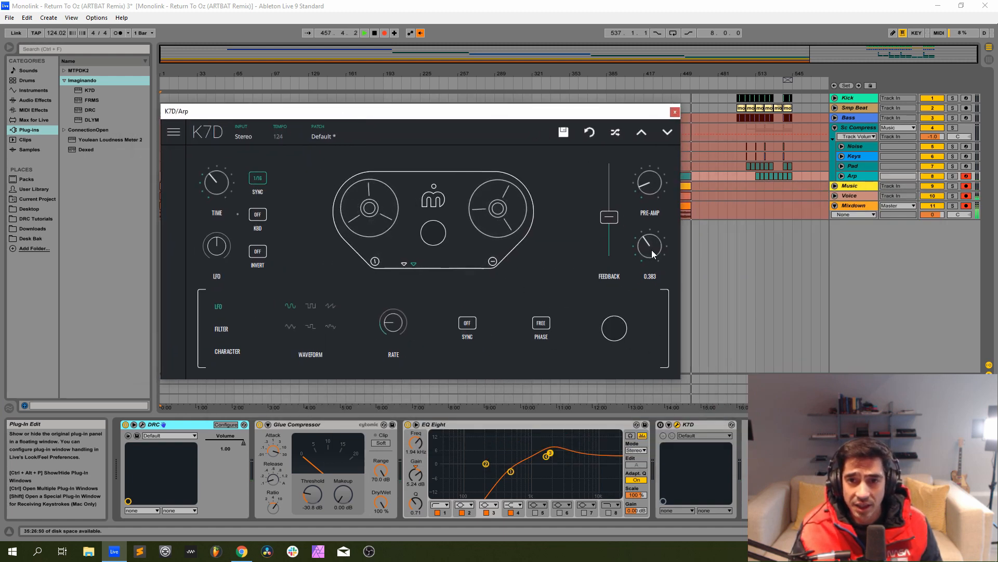
{"action": "left_click", "coordinate": [611, 221]}
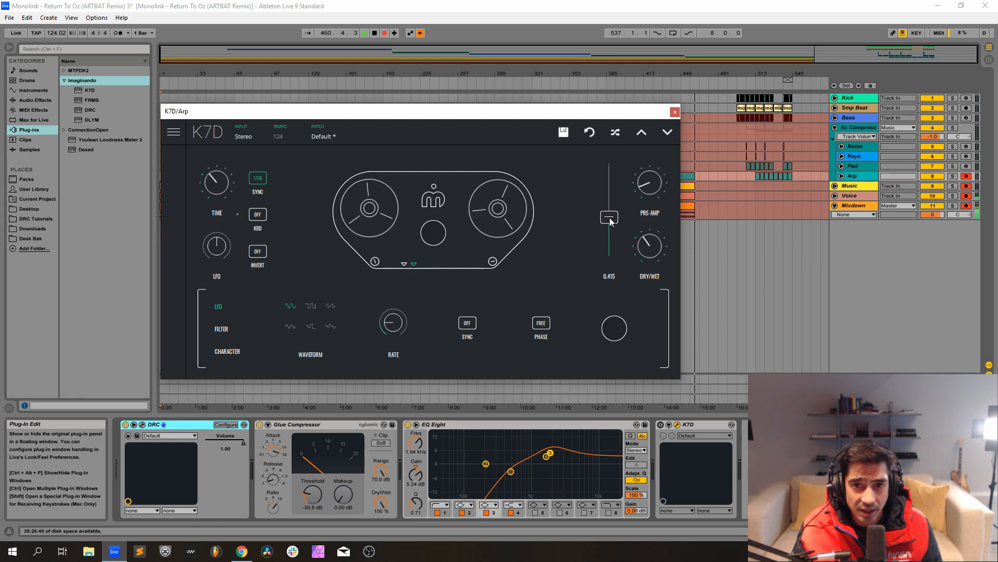
Check the K7D delay's character and LFO settings, close its plug-in window and activate the delay on the Arp track.
{"action": "left_click", "coordinate": [236, 352]}
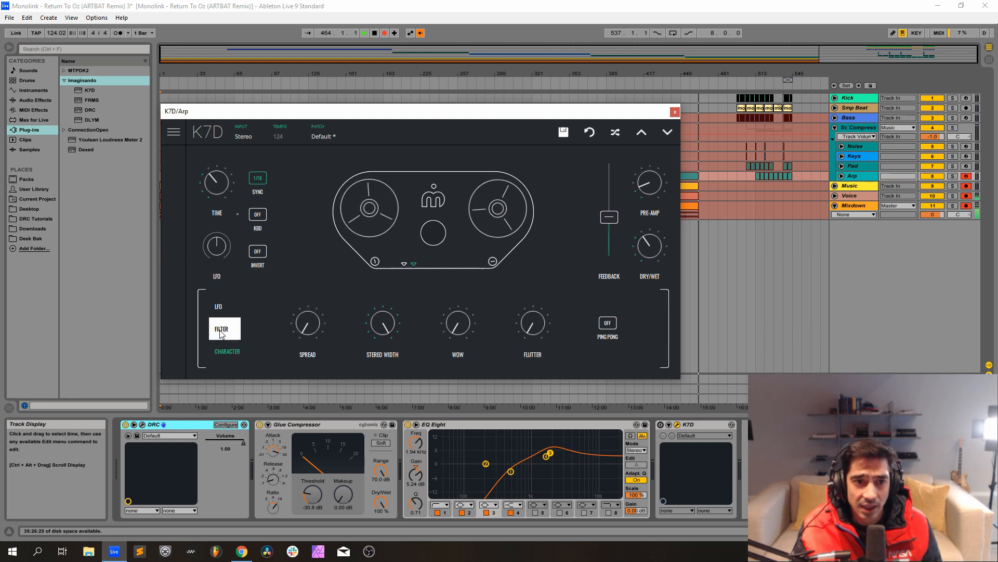
{"action": "left_click", "coordinate": [218, 306]}
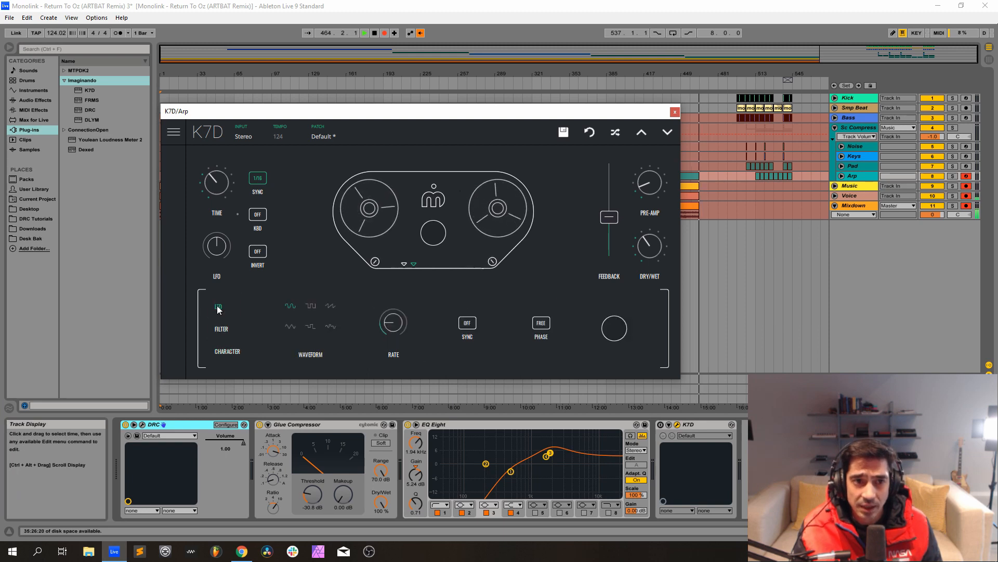
{"action": "left_click", "coordinate": [674, 112]}
{"action": "left_click", "coordinate": [661, 425]}
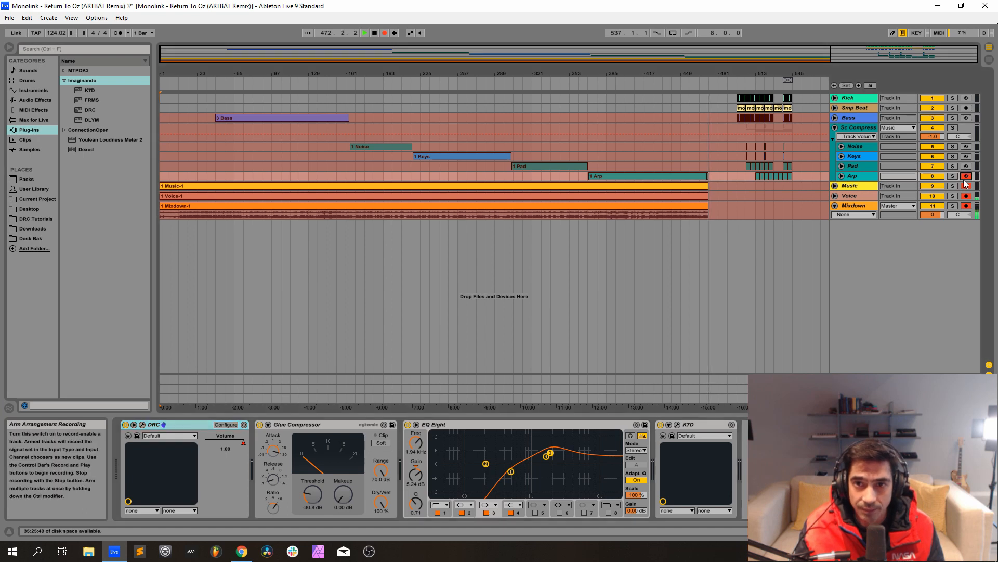
With recording paused, move the full arrangement section on all tracks earlier to start at about bar 481, and resume recording.
{"action": "left_click", "coordinate": [385, 34]}
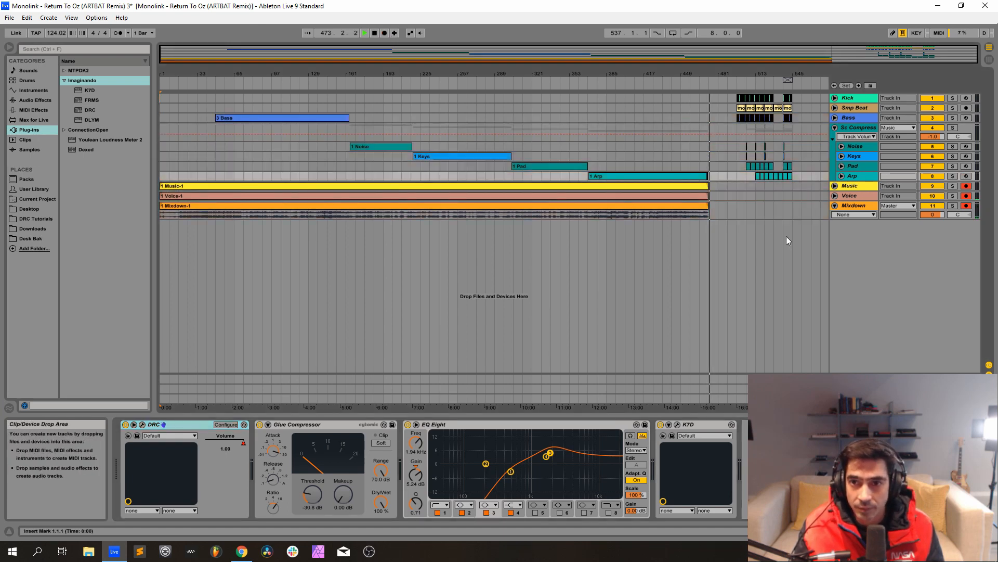
{"action": "left_click_drag", "start_coordinate": [790, 235], "coordinate": [724, 107]}
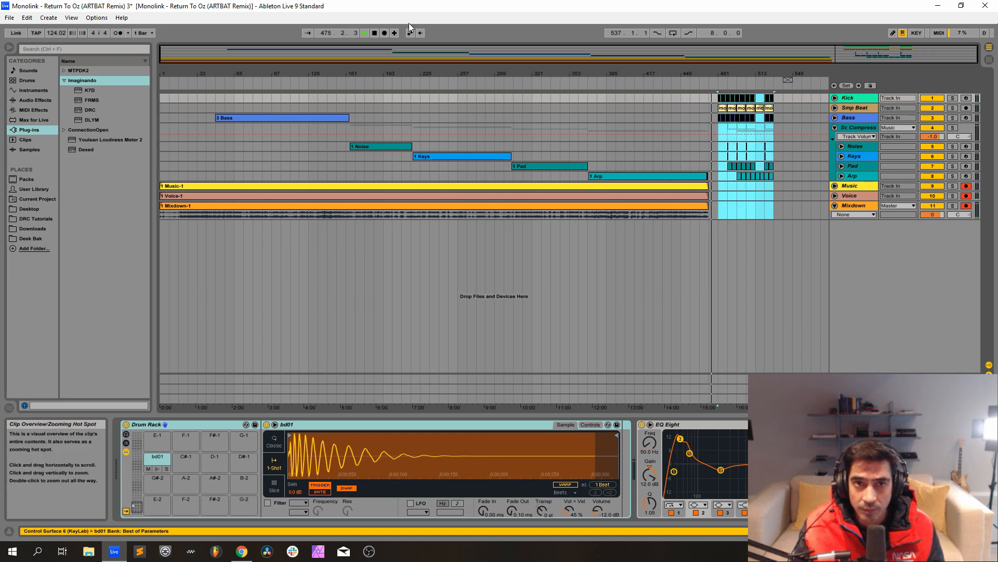
{"action": "left_click", "coordinate": [385, 34]}
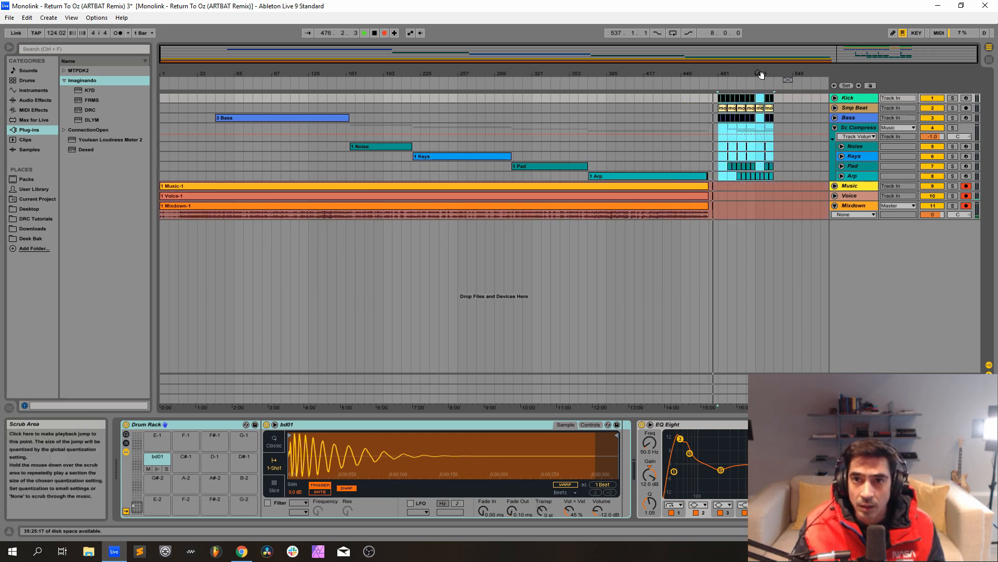
{"action": "left_click_drag", "start_coordinate": [758, 73], "coordinate": [759, 117]}
{"action": "left_click_drag", "start_coordinate": [660, 73], "coordinate": [594, 73]}
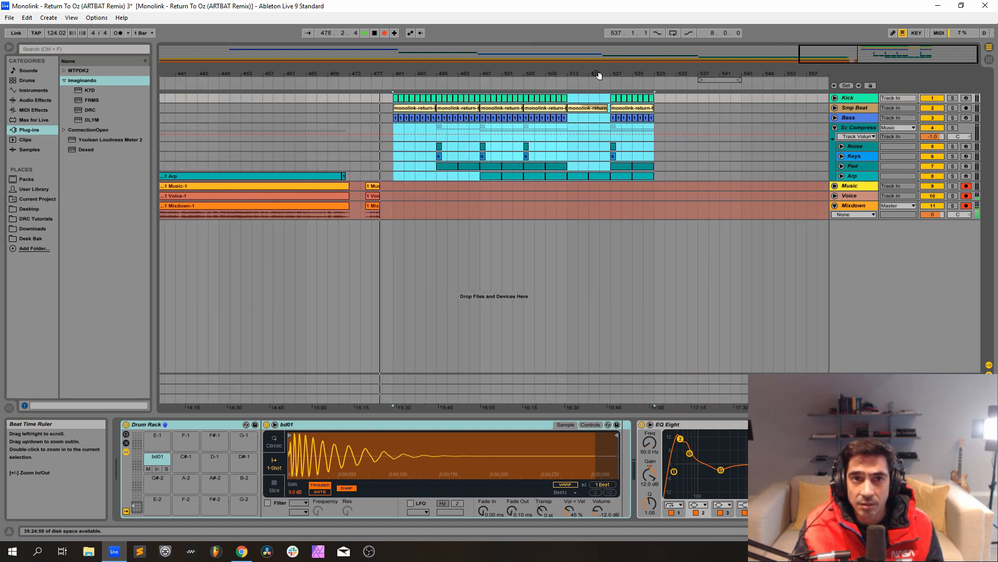